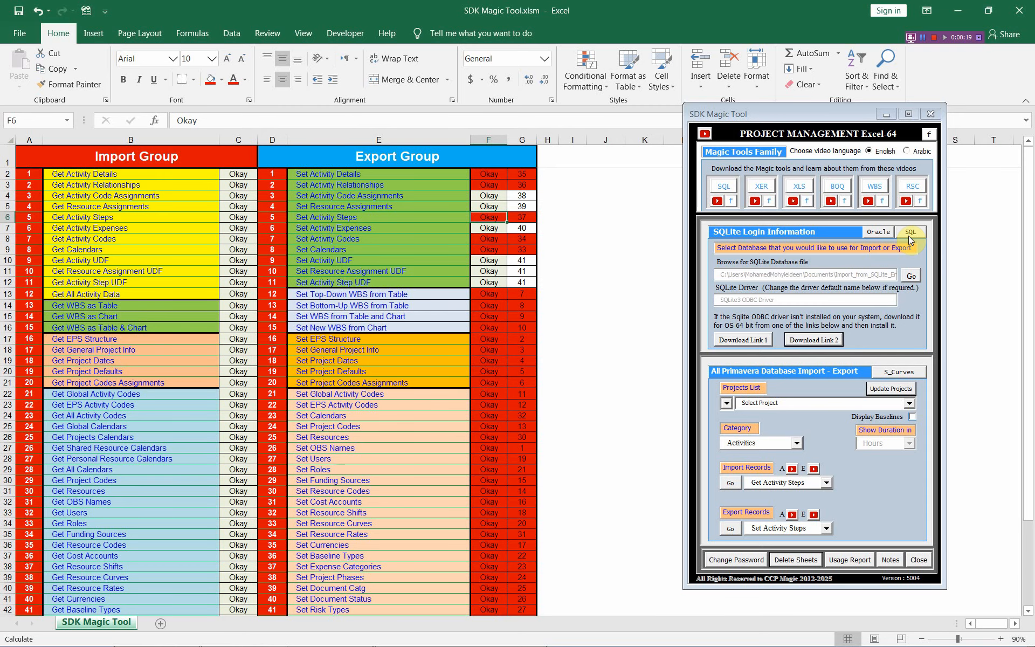
- Update the projects list and select project MFG00659 (Deerfield - Automated System)
{"action": "left_click", "coordinate": [894, 388]}
{"action": "left_click", "coordinate": [909, 403]}
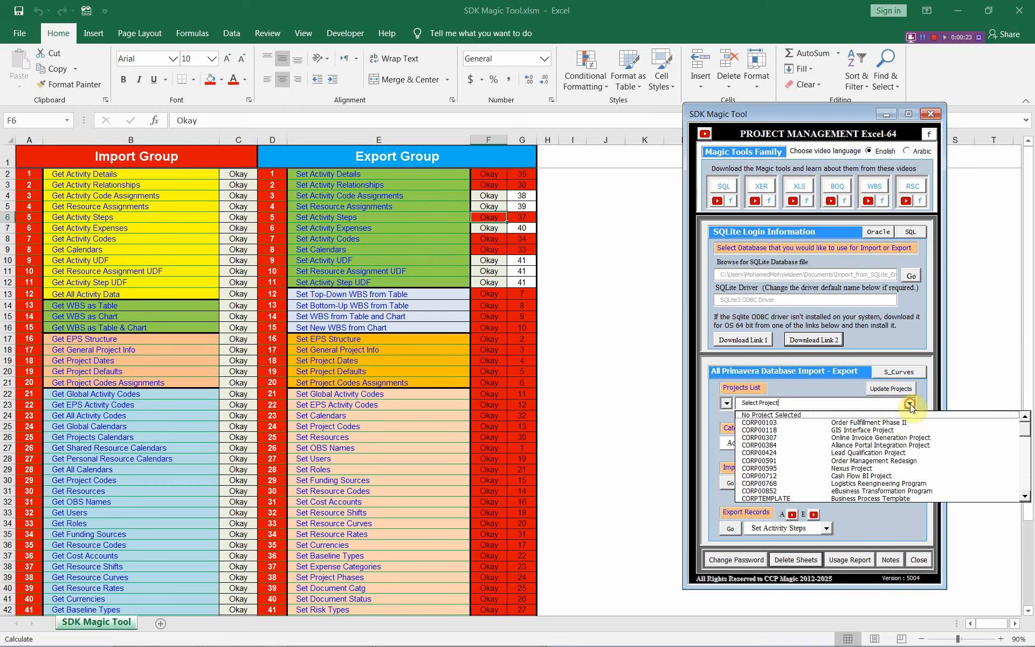
{"action": "left_click", "coordinate": [1024, 497]}
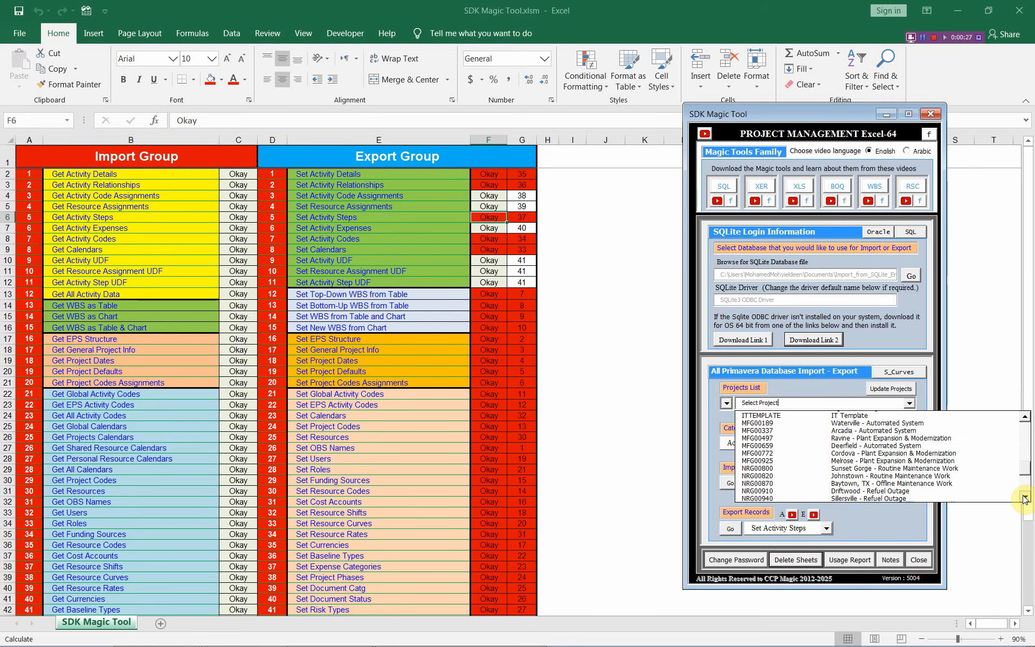
{"action": "left_click", "coordinate": [765, 437]}
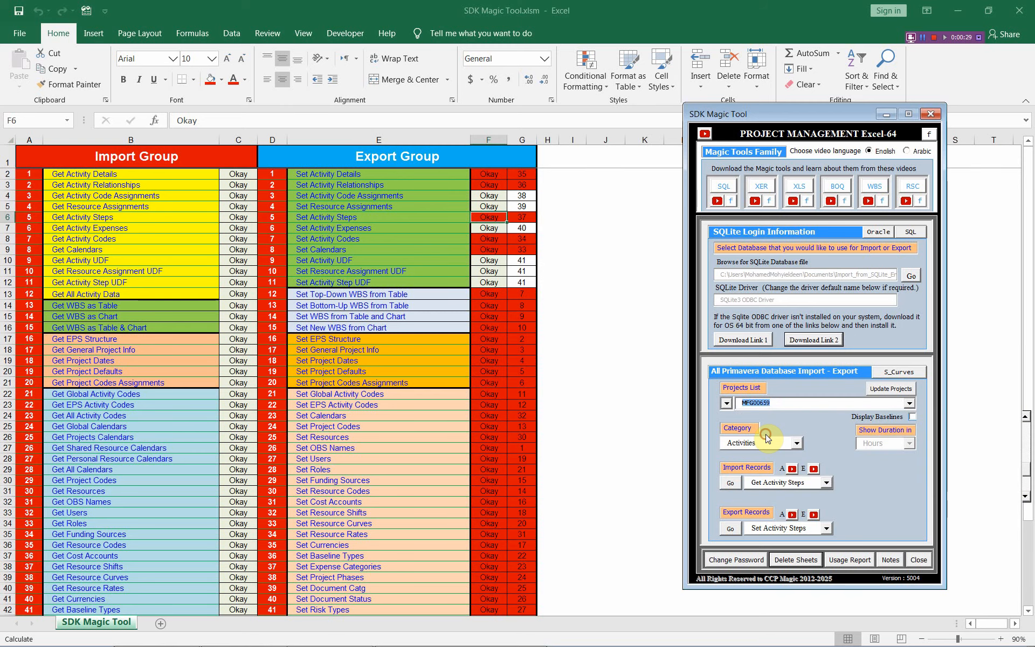
- Import the project's activity steps into a worksheet with Get Activity Steps and dismiss the import summary
{"action": "left_click", "coordinate": [827, 486]}
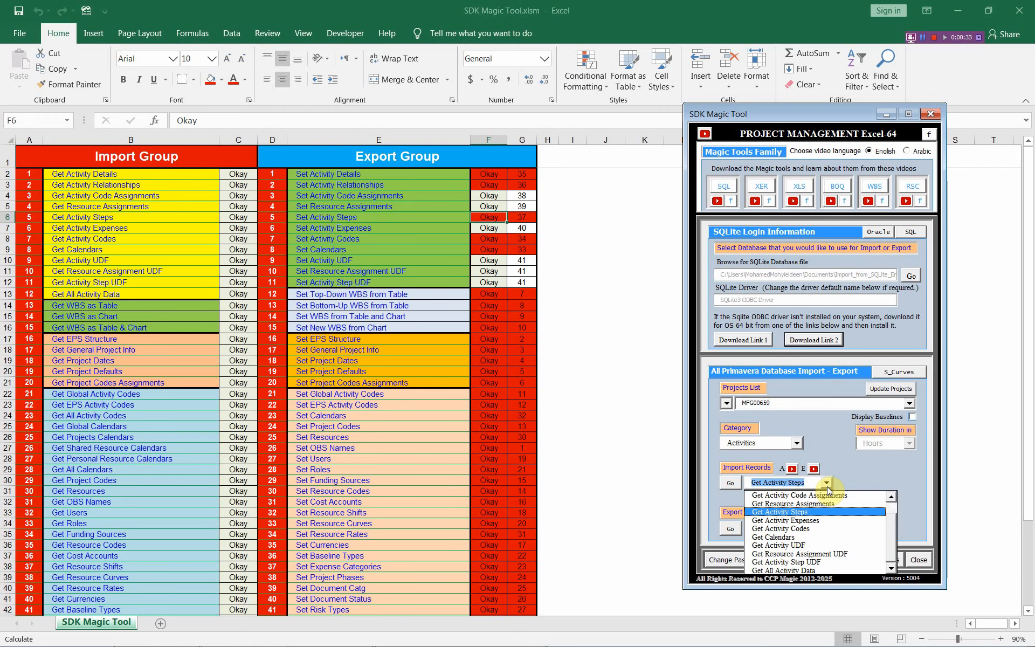
{"action": "left_click", "coordinate": [828, 512]}
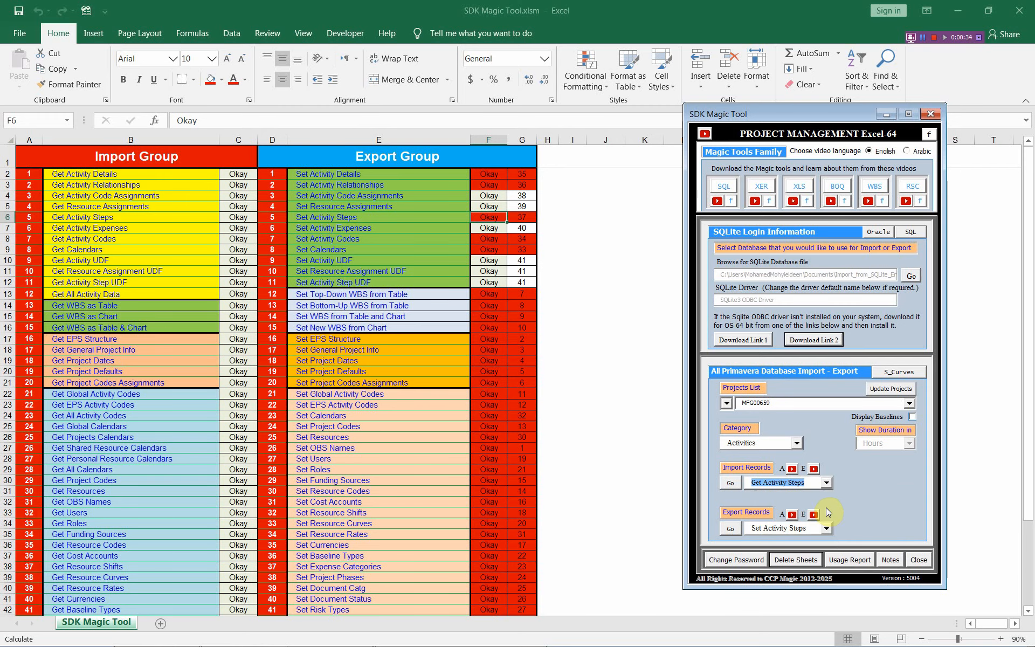
{"action": "left_click", "coordinate": [729, 486]}
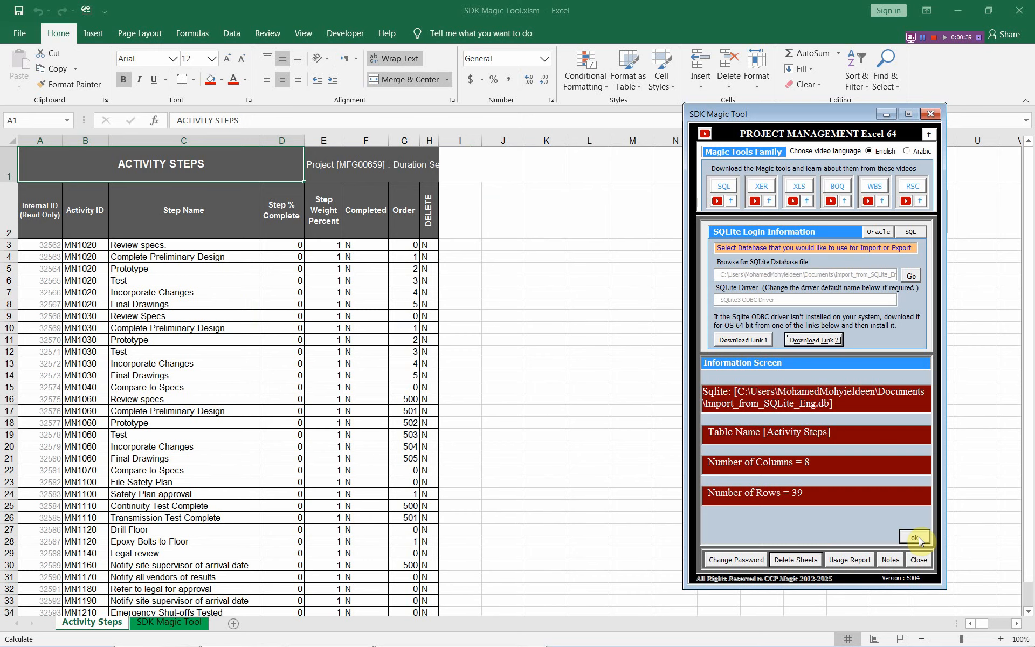
{"action": "left_click", "coordinate": [915, 537]}
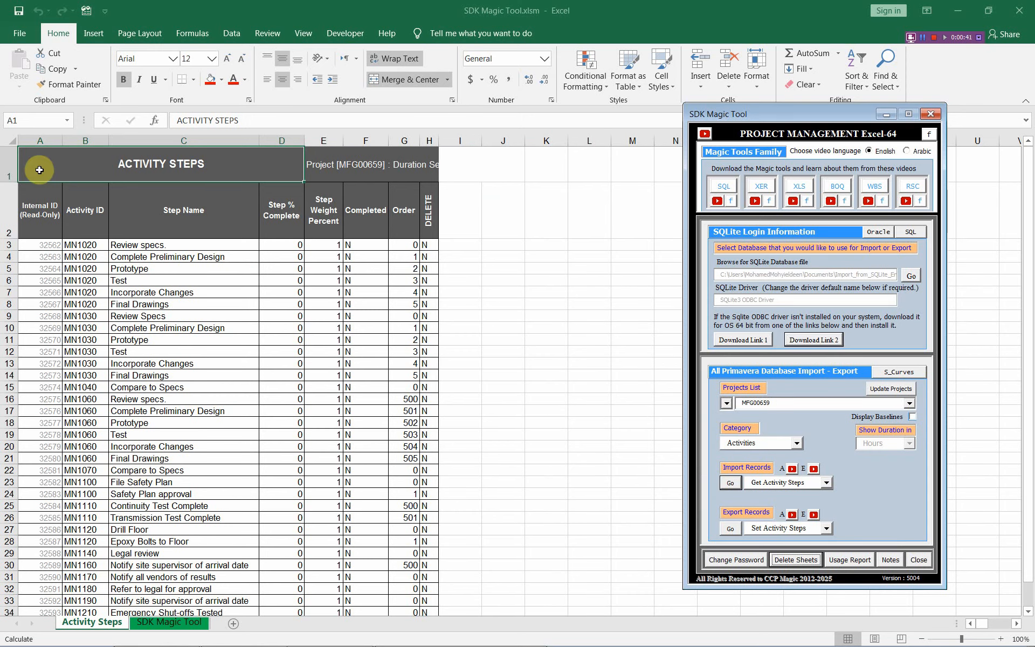
{"action": "scroll", "coordinate": [75, 261], "scroll_direction": "down", "scroll_amount": 2}
{"action": "scroll", "coordinate": [71, 263], "scroll_direction": "up", "scroll_amount": 1}
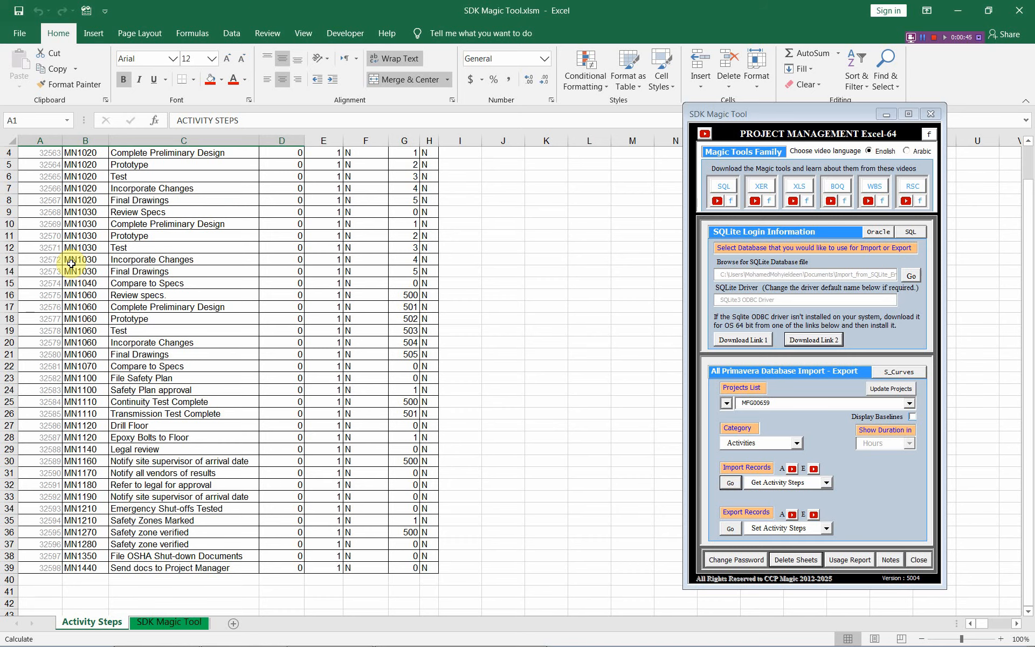
- Switch to Primavera P6 and examine the steps of each activity from MN1040 down through MN1060 in groups 1, 2 and 6
{"action": "key", "text": "alt+Tab"}
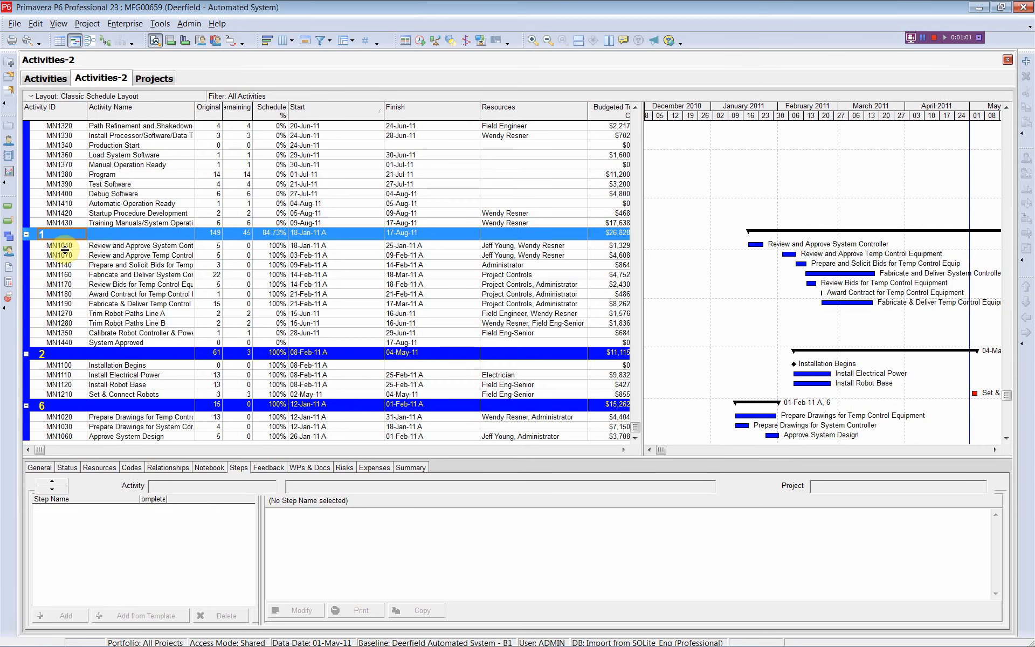
{"action": "left_click", "coordinate": [63, 247]}
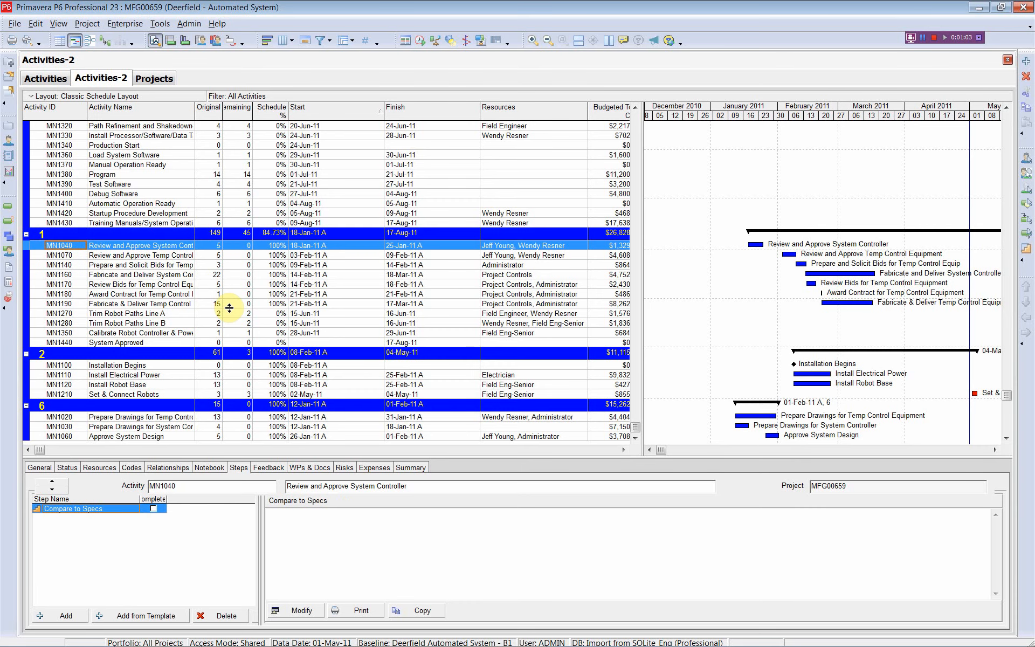
{"action": "key", "text": "Down"}
{"action": "key", "text": "Down"}
{"action": "key", "text": "Down"}
{"action": "key", "text": "Down"}
{"action": "key", "text": "Down"}
{"action": "key", "text": "Down"}
{"action": "key", "text": "Down"}
{"action": "key", "text": "Down"}
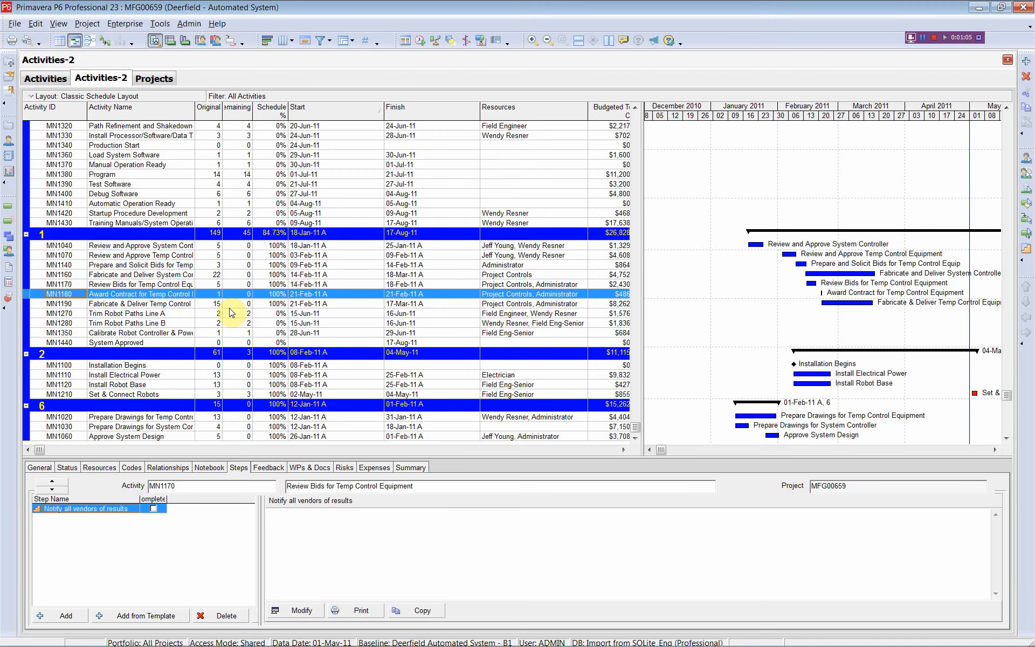
{"action": "key", "text": "Down"}
{"action": "key", "text": "Down"}
{"action": "key", "text": "Down"}
{"action": "key", "text": "Down"}
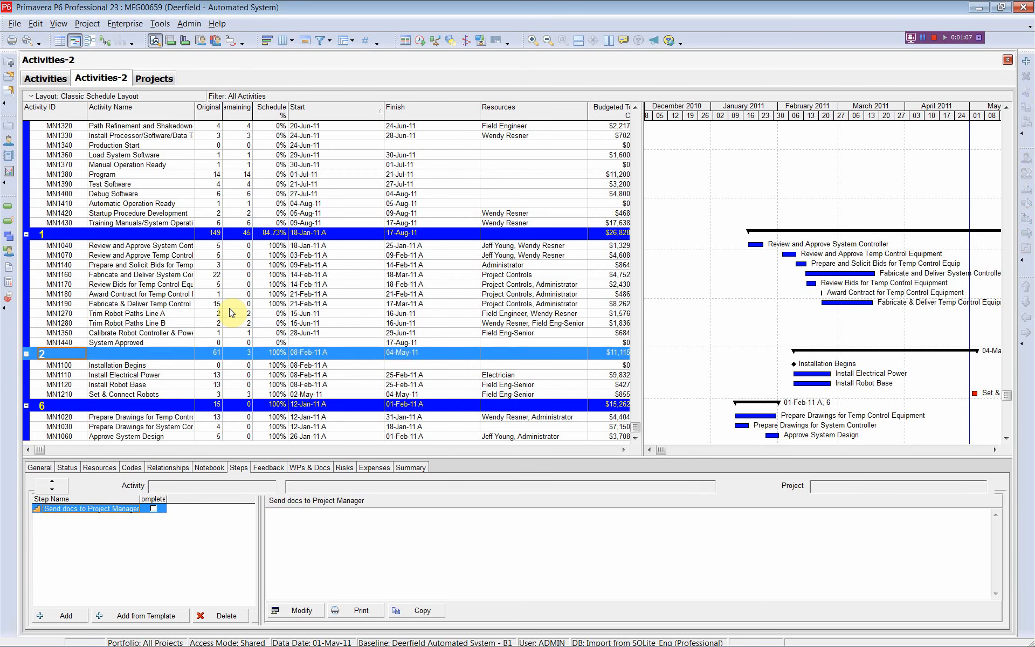
{"action": "key", "text": "Down"}
{"action": "key", "text": "Down"}
{"action": "key", "text": "Down"}
{"action": "key", "text": "Down"}
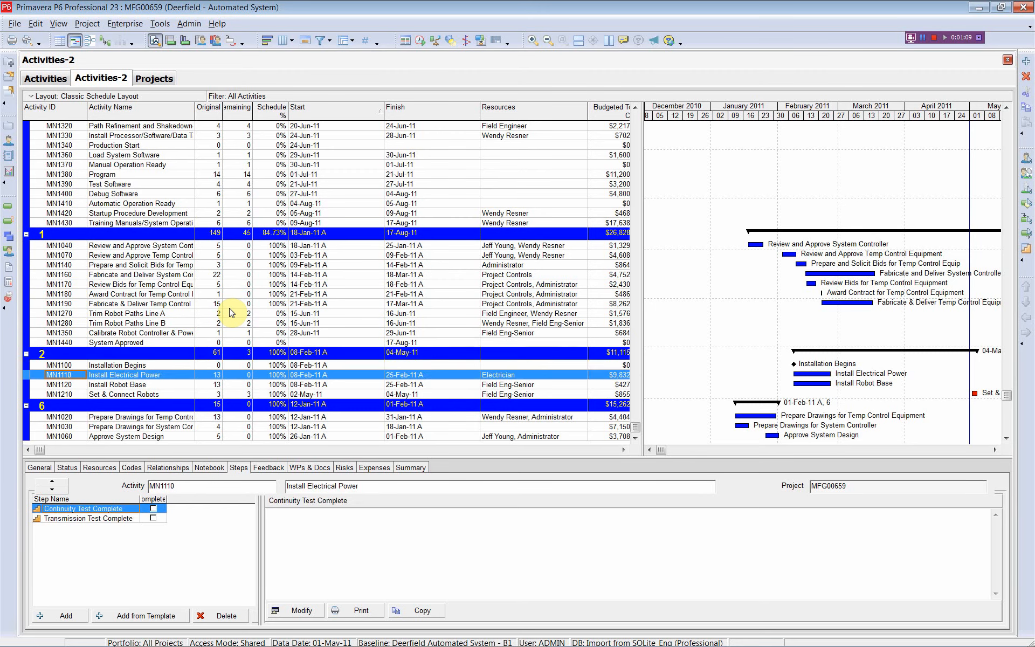
{"action": "key", "text": "Down"}
{"action": "key", "text": "Down"}
{"action": "key", "text": "Down"}
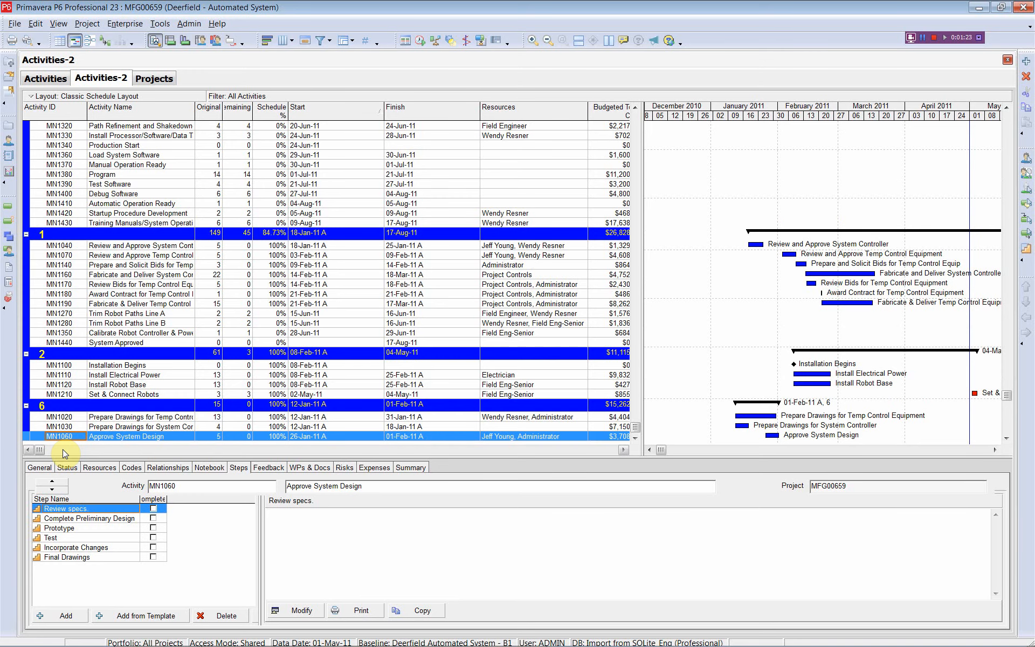
- Switch back to Excel, duplicate the Activity Steps worksheet directly after itself, and return to the original sheet
{"action": "key", "text": "alt+Tab"}
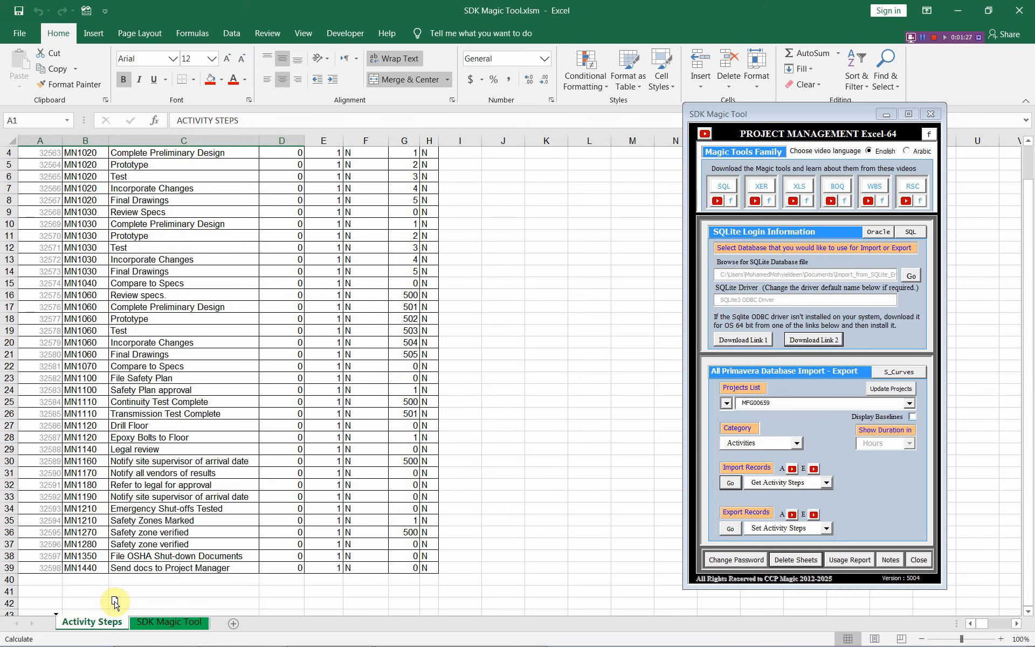
{"action": "left_click_drag", "start_coordinate": [115, 604], "coordinate": [142, 614]}
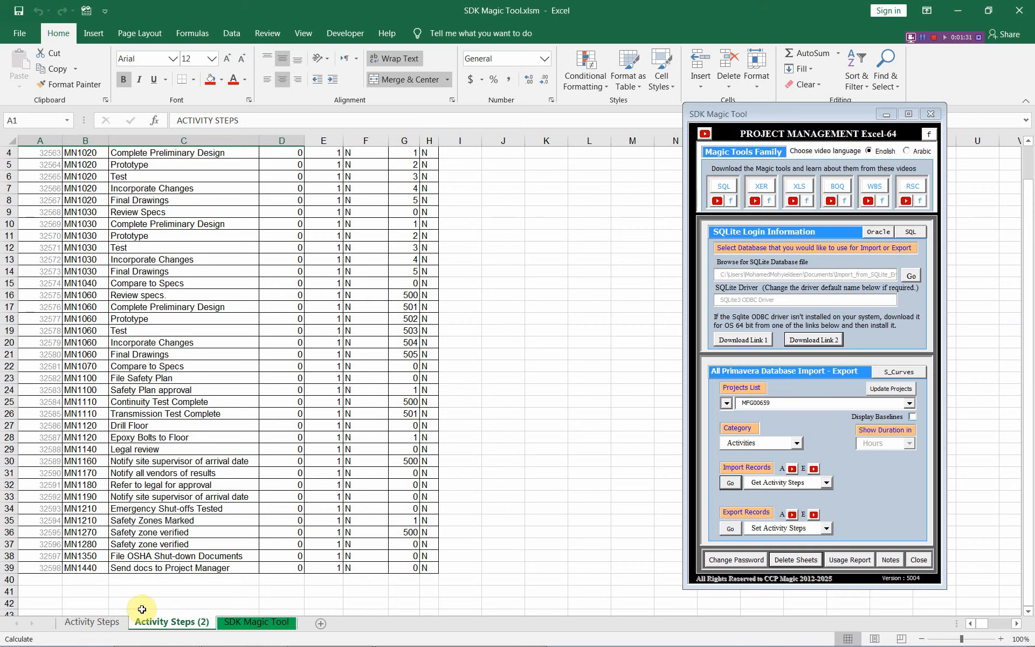
{"action": "left_click", "coordinate": [104, 620]}
- Set the DELETE column to y for all activity step rows, from row 3 to row 39
{"action": "scroll", "coordinate": [322, 307], "scroll_direction": "up", "scroll_amount": 1}
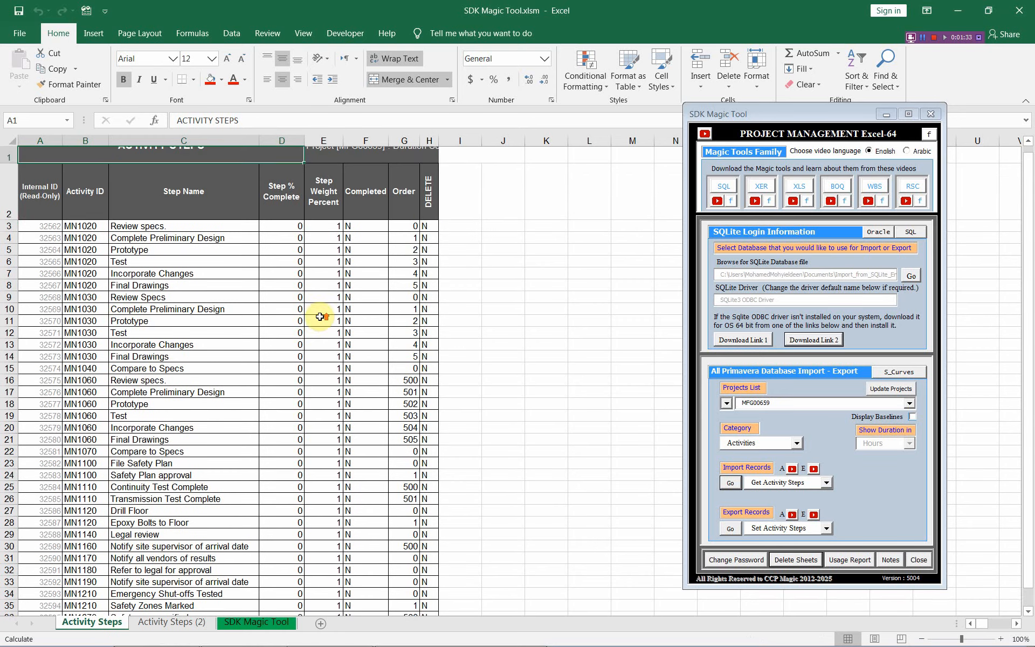
{"action": "left_click", "coordinate": [427, 247]}
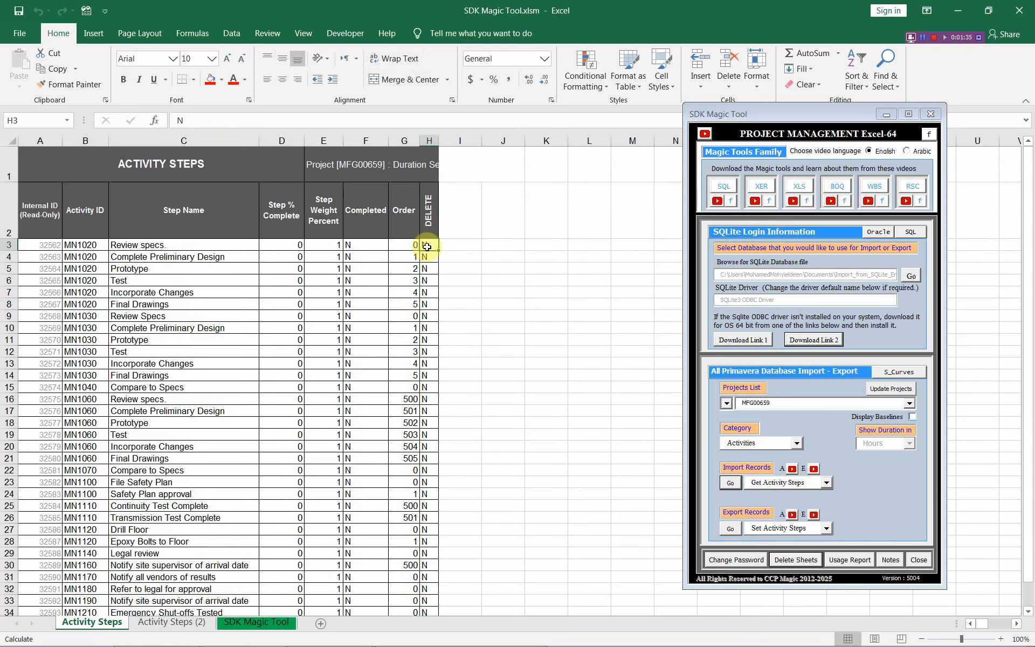
{"action": "type", "text": "y"}
{"action": "key", "text": "Return"}
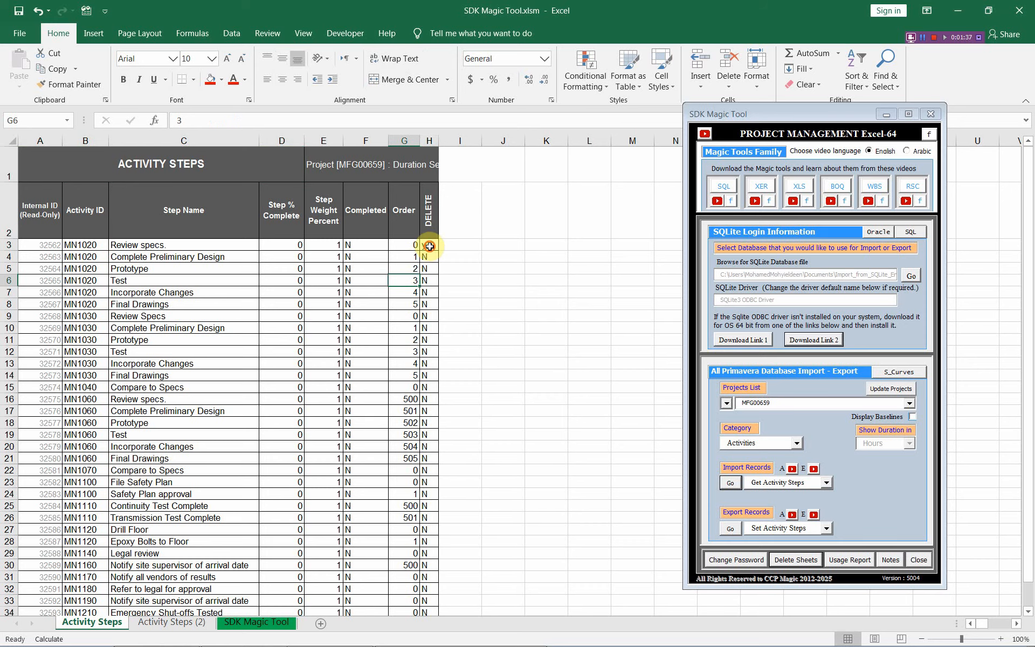
{"action": "double_click", "coordinate": [441, 252]}
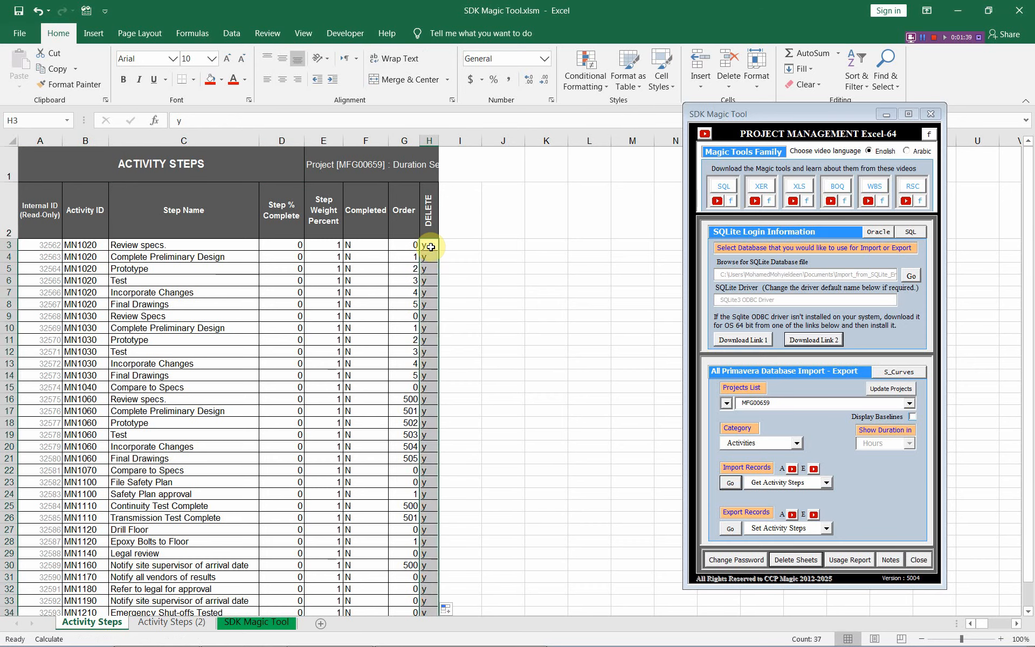
{"action": "left_click", "coordinate": [431, 247]}
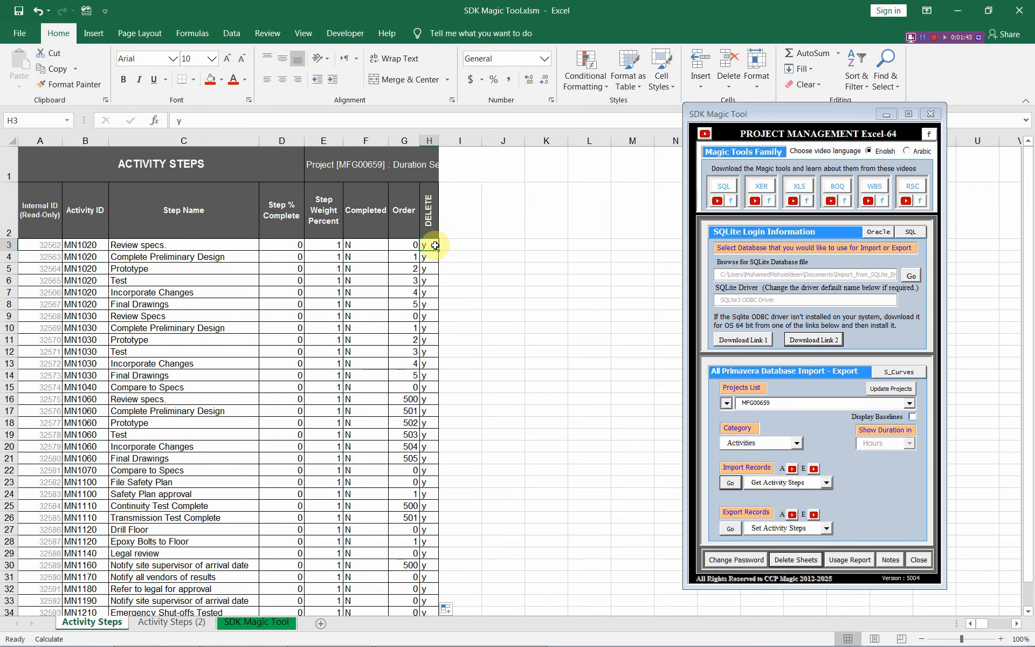
{"action": "scroll", "coordinate": [420, 437], "scroll_direction": "down", "scroll_amount": 2}
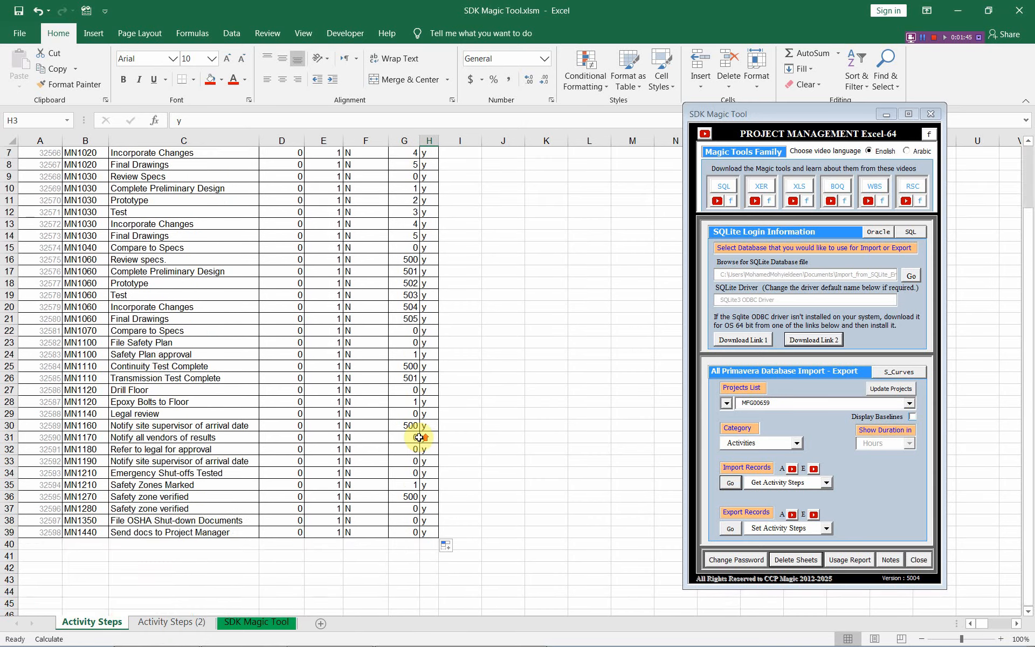
{"action": "scroll", "coordinate": [419, 437], "scroll_direction": "up", "scroll_amount": 2}
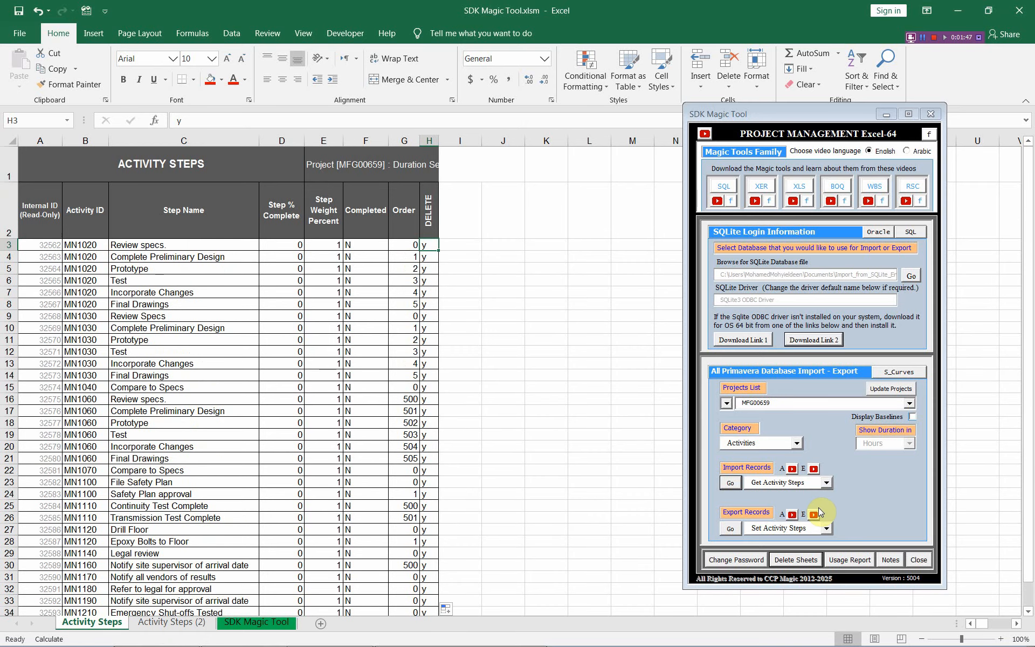
- Export the marked deletions to the database with Set Activity Steps and acknowledge the update
{"action": "left_click", "coordinate": [826, 528]}
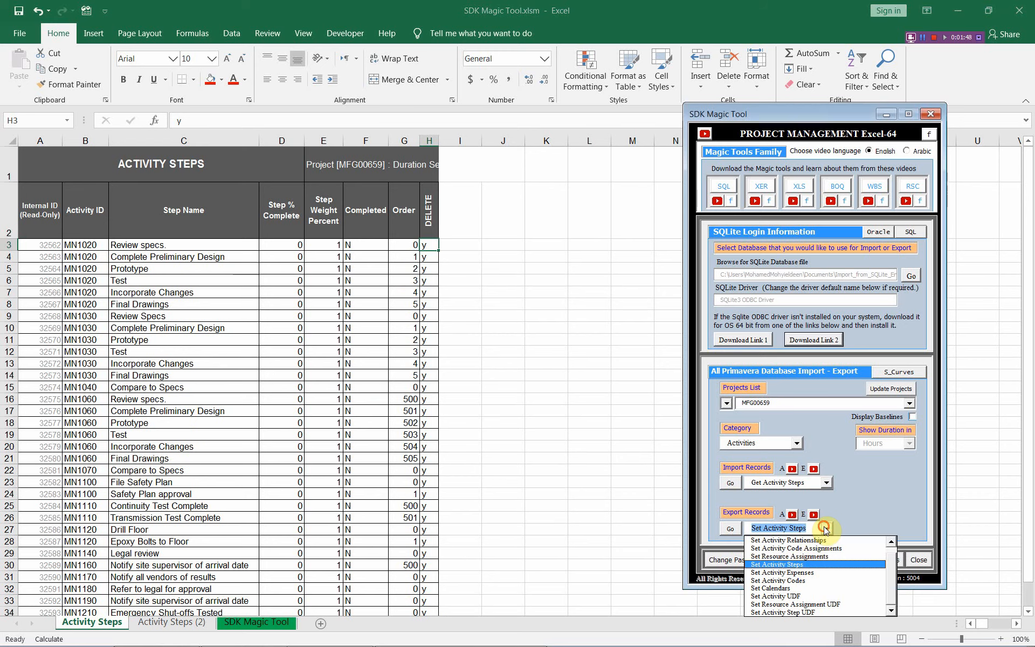
{"action": "left_click", "coordinate": [808, 567]}
{"action": "left_click", "coordinate": [731, 528]}
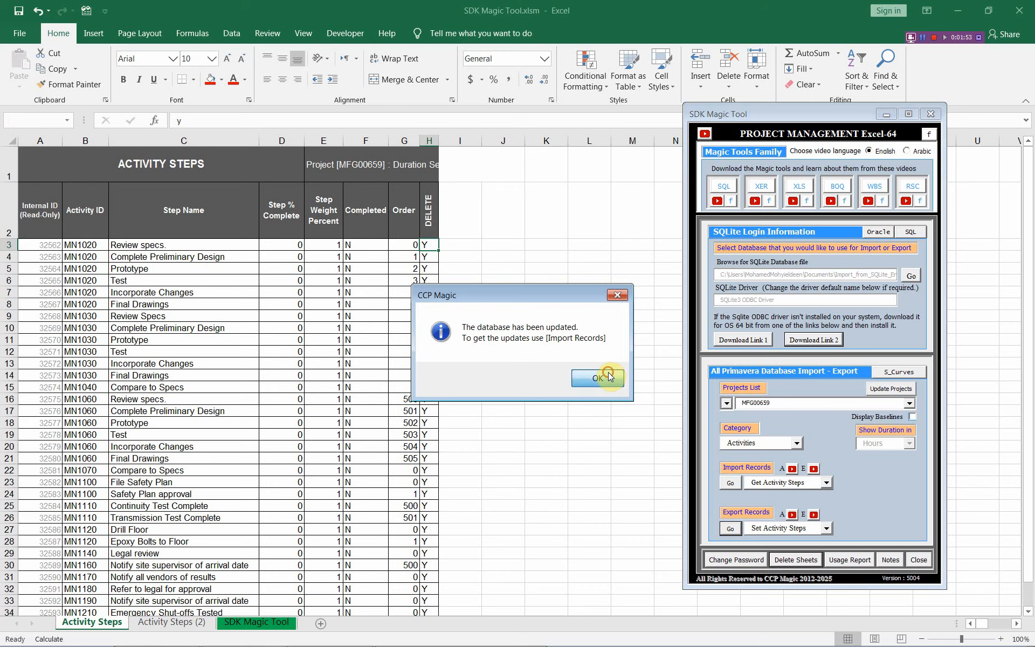
{"action": "left_click", "coordinate": [603, 378]}
- Re-import the activity steps and widen the Activity ID column to view cell B3's list of available IDs
{"action": "left_click", "coordinate": [732, 483]}
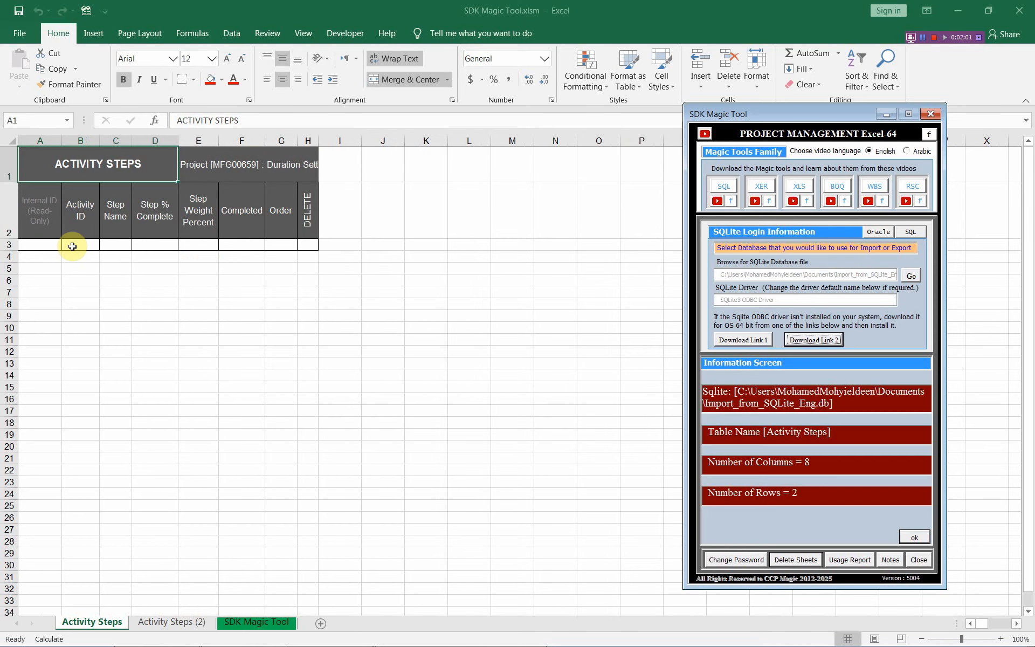
{"action": "left_click", "coordinate": [93, 247]}
{"action": "left_click_drag", "start_coordinate": [99, 140], "coordinate": [304, 144]}
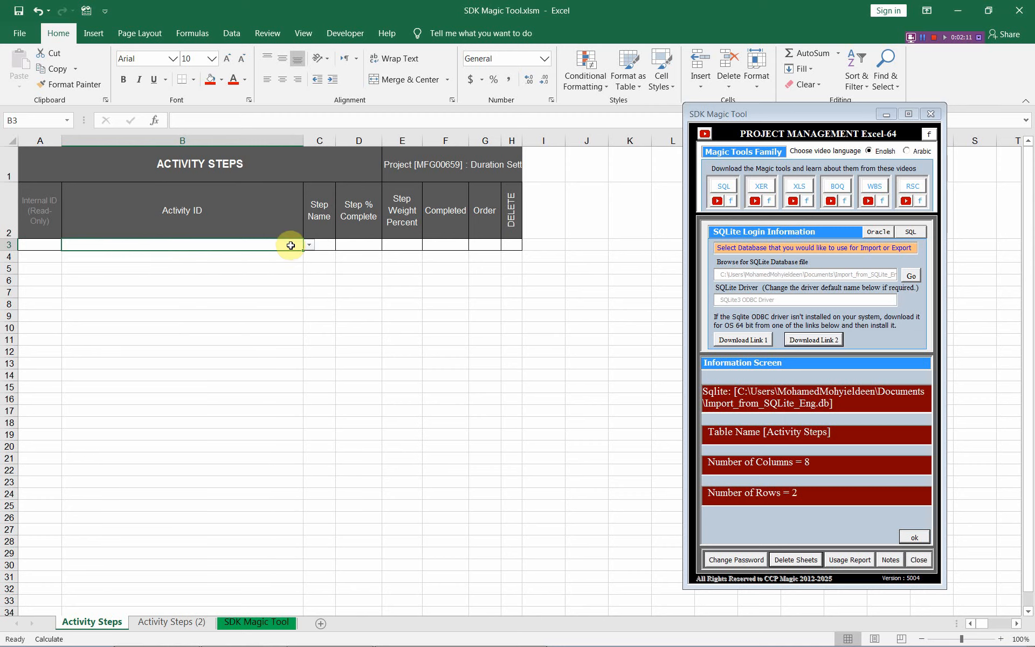
{"action": "left_click", "coordinate": [308, 246]}
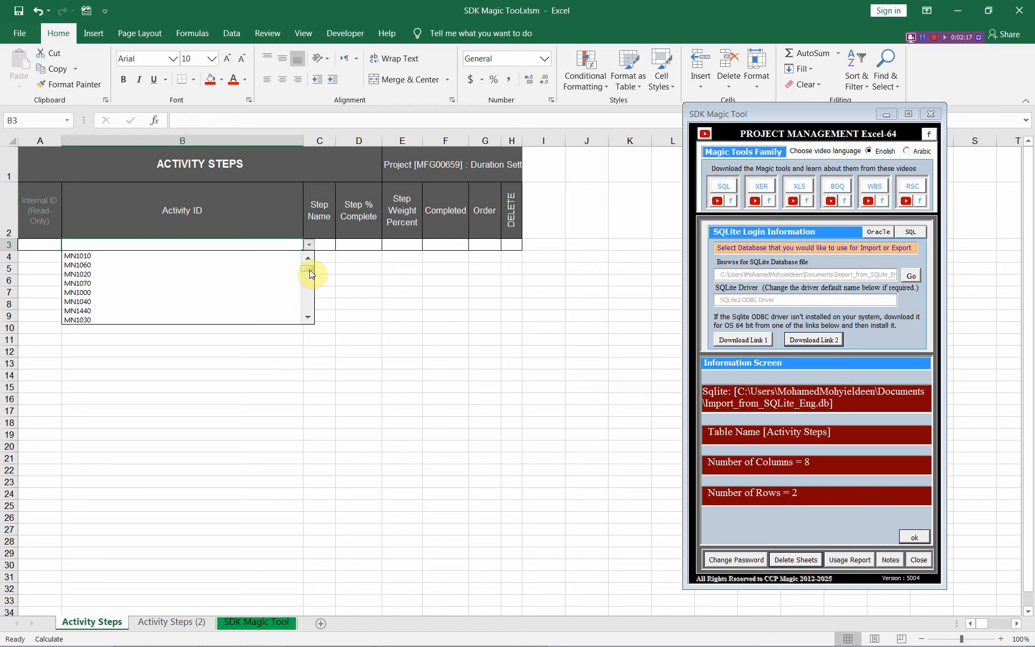
{"action": "left_click", "coordinate": [308, 245]}
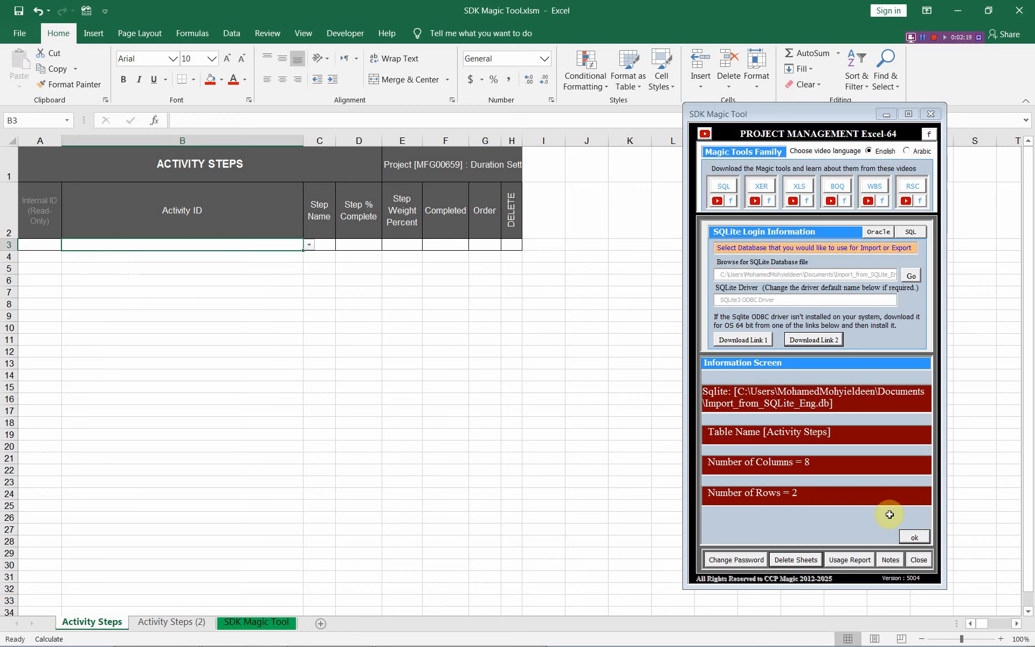
{"action": "left_click", "coordinate": [908, 537]}
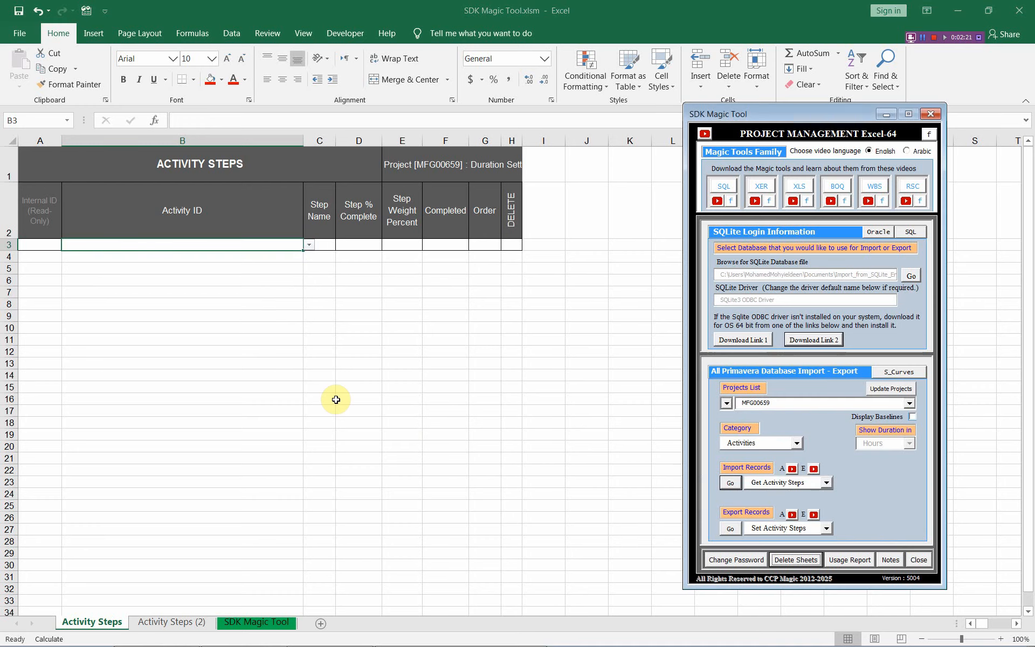
- Switch to Primavera P6, refresh the project data, and check the steps of activity MN1070 and the activity list
{"action": "key", "text": "alt+Tab"}
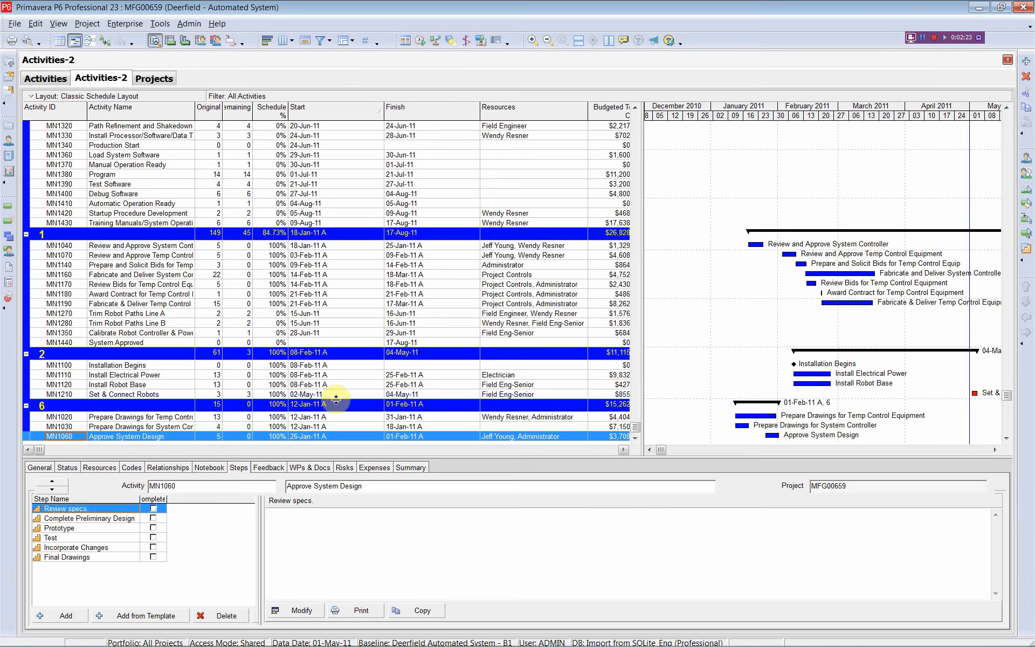
{"action": "left_click", "coordinate": [15, 23]}
{"action": "left_click", "coordinate": [36, 89]}
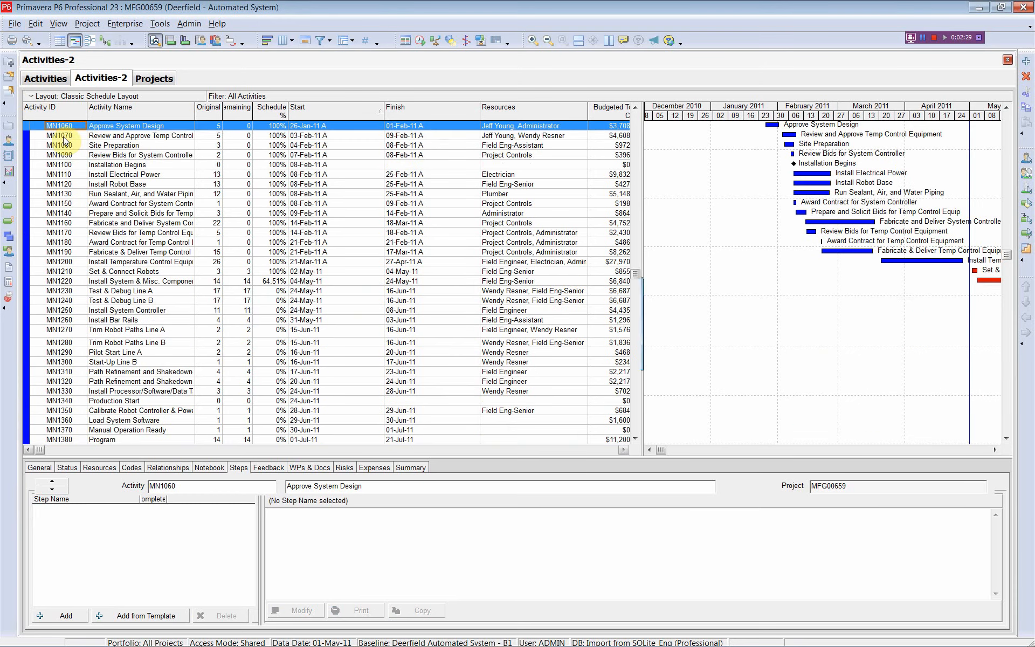
{"action": "left_click", "coordinate": [63, 137]}
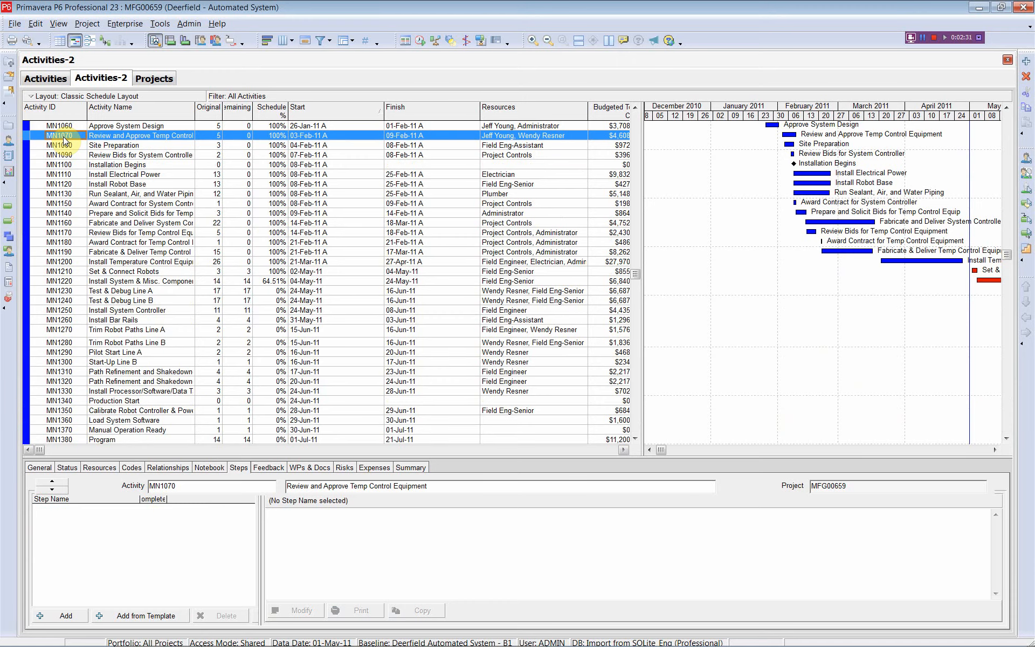
{"action": "scroll", "coordinate": [64, 140], "scroll_direction": "down", "scroll_amount": 3}
{"action": "scroll", "coordinate": [65, 138], "scroll_direction": "up", "scroll_amount": 2}
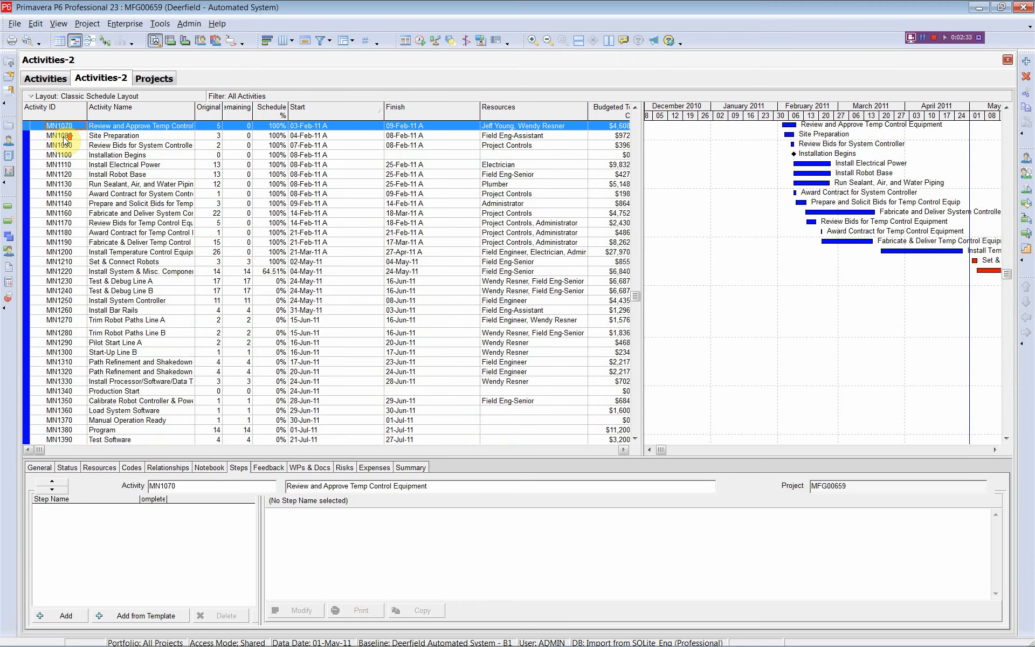
{"action": "scroll", "coordinate": [63, 139], "scroll_direction": "up", "scroll_amount": 2}
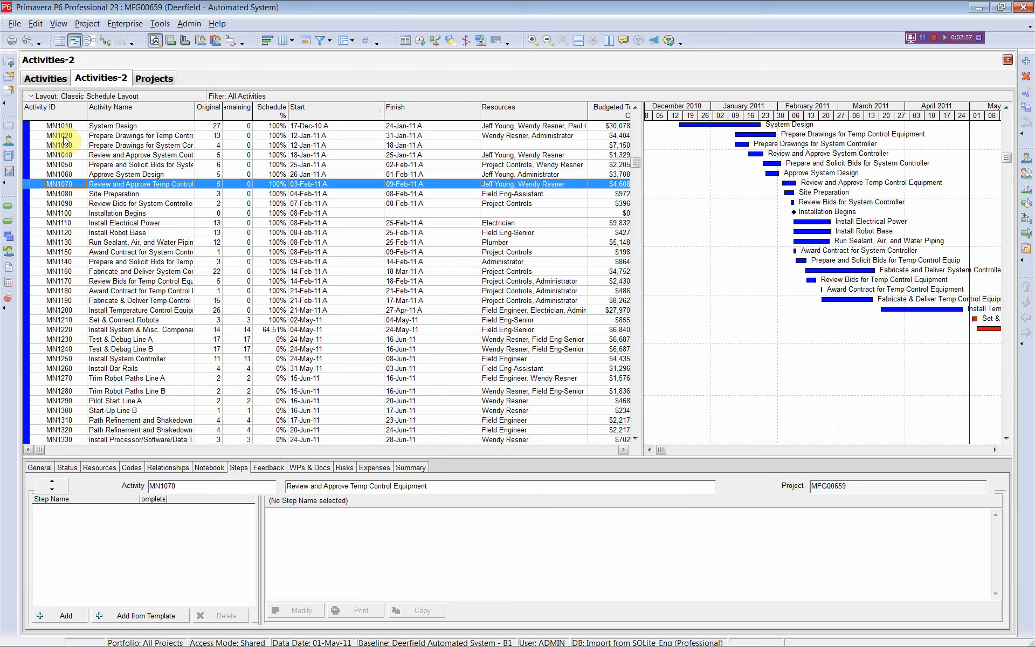
- Switch to Excel and copy cells A3:G39, the saved activity step rows, from the Activity Steps (2) sheet
{"action": "key", "text": "alt+Tab"}
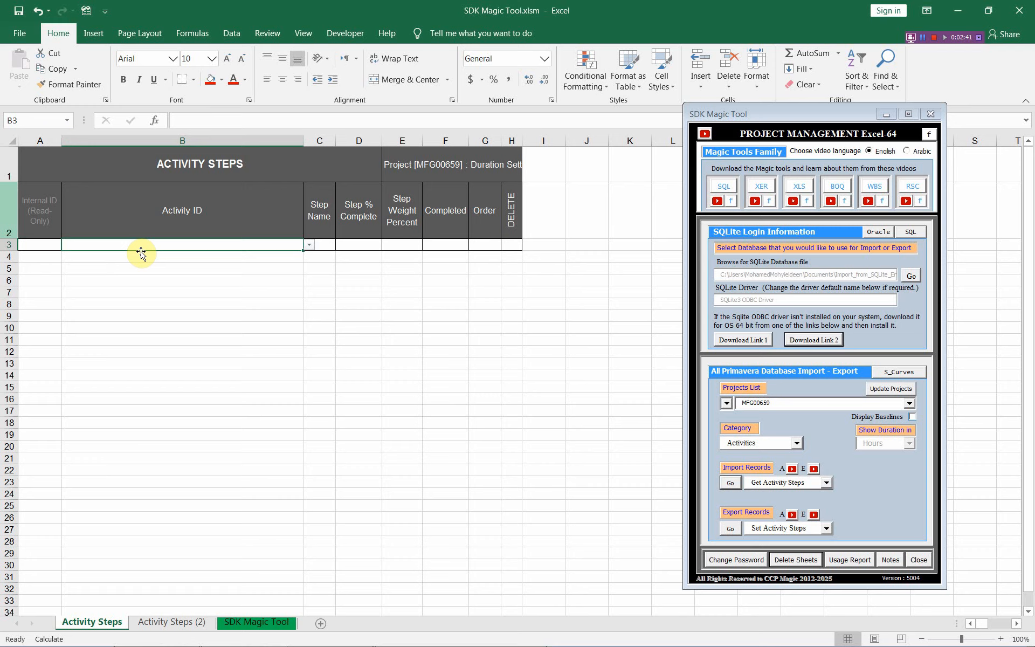
{"action": "left_click", "coordinate": [140, 245]}
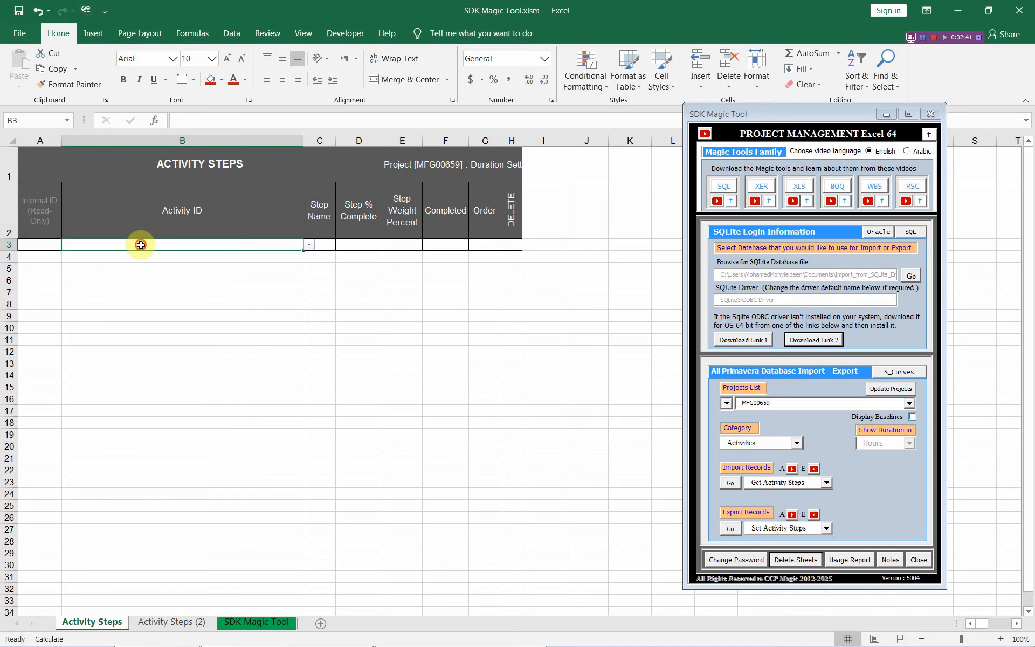
{"action": "left_click", "coordinate": [169, 623]}
{"action": "scroll", "coordinate": [96, 339], "scroll_direction": "up", "scroll_amount": 1}
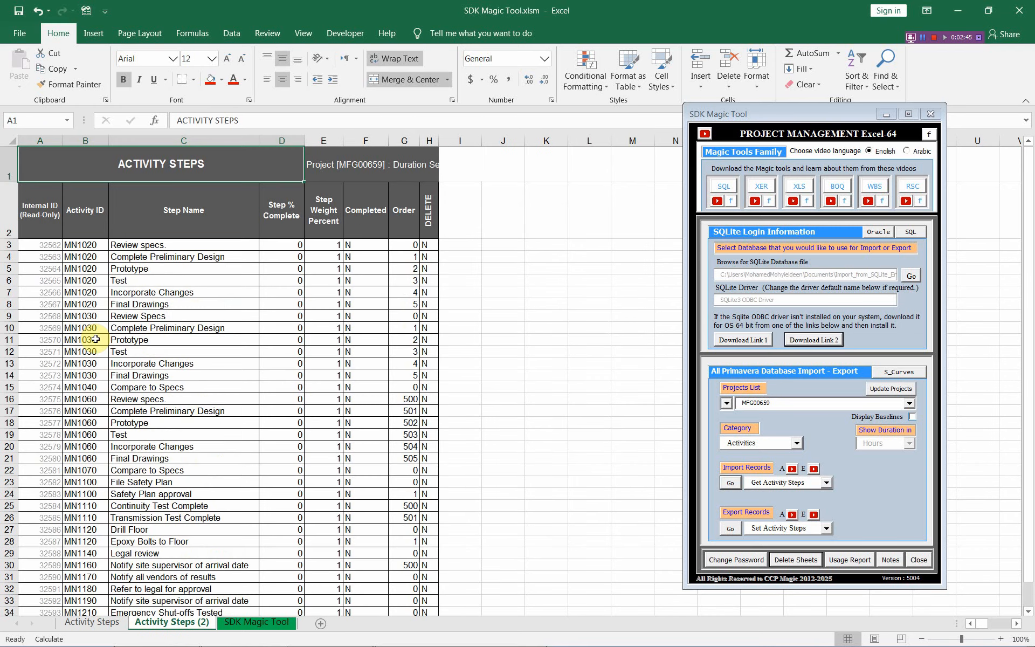
{"action": "left_click_drag", "start_coordinate": [40, 246], "coordinate": [415, 581]}
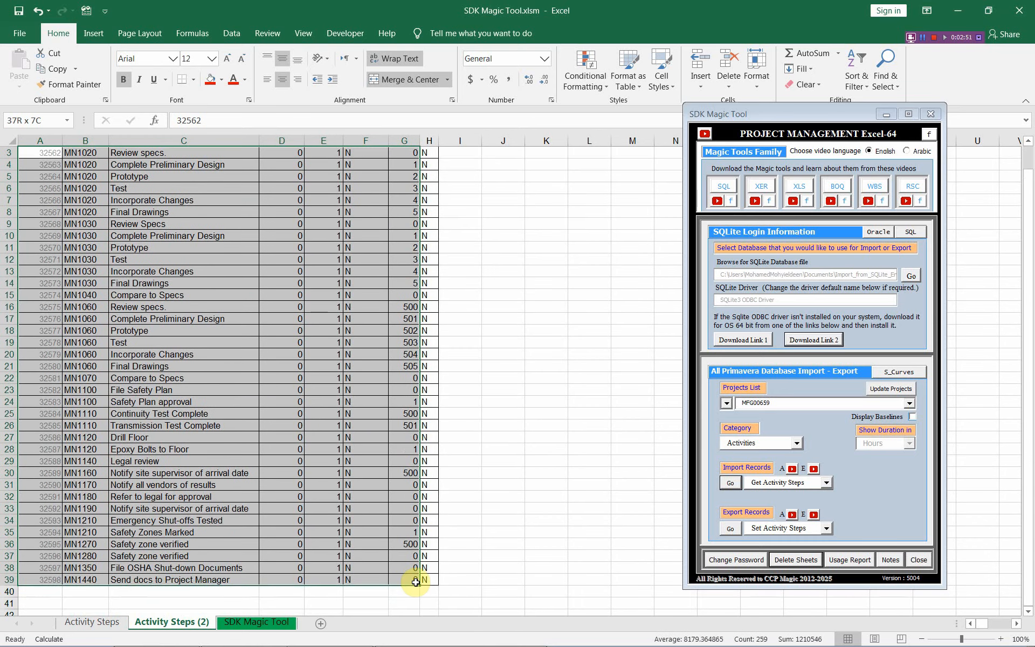
{"action": "right_click", "coordinate": [350, 383]}
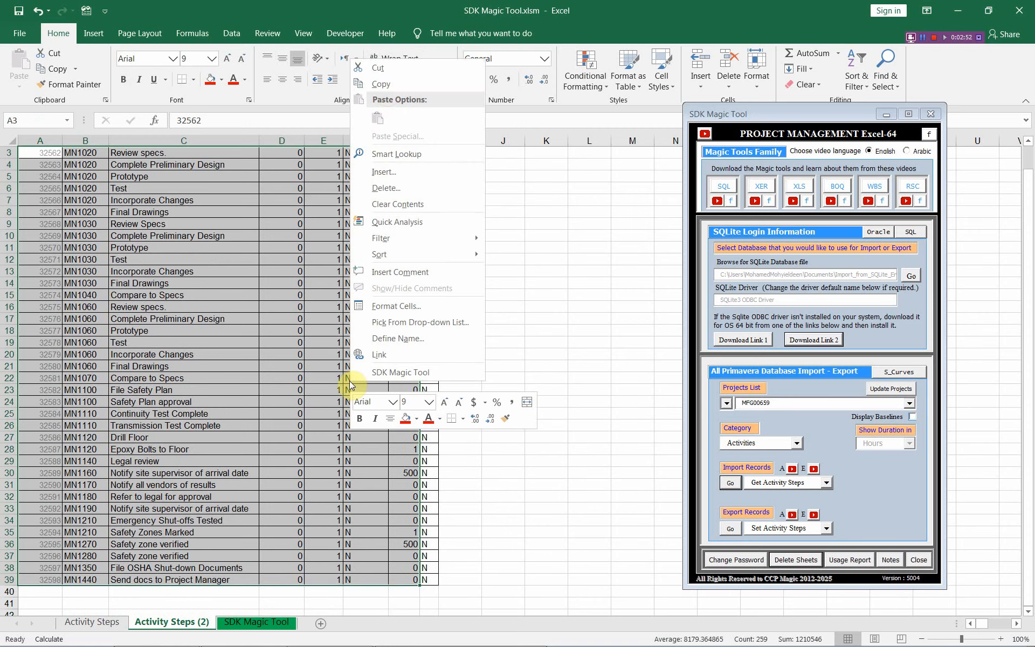
{"action": "left_click", "coordinate": [380, 83]}
- Paste the copied activity step rows into the Activity Steps sheet starting at cell A3
{"action": "left_click", "coordinate": [80, 622]}
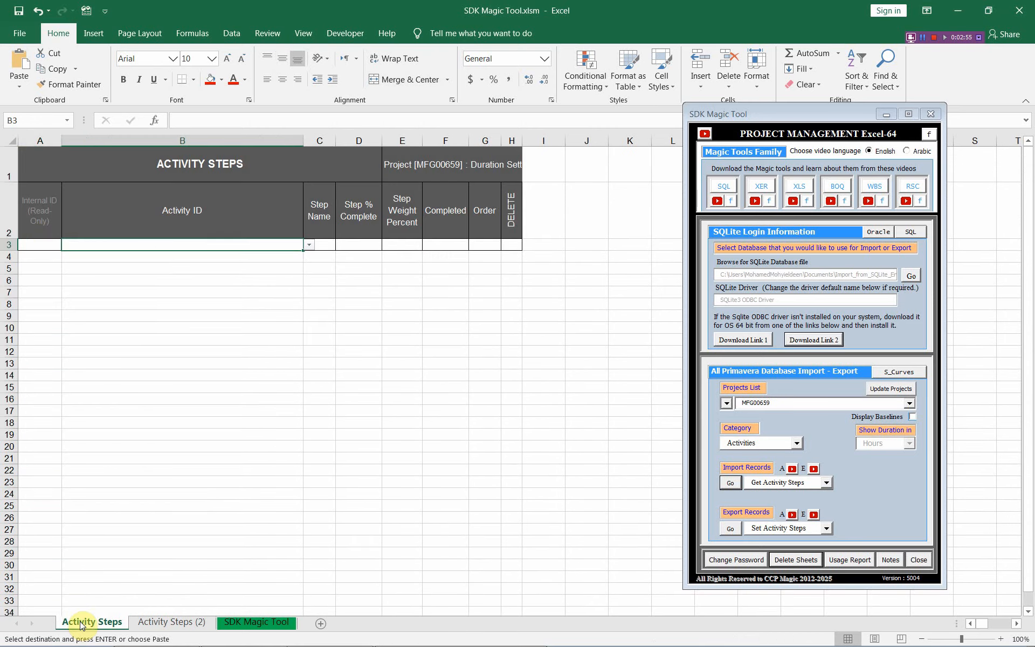
{"action": "left_click", "coordinate": [42, 246]}
{"action": "right_click", "coordinate": [42, 246]}
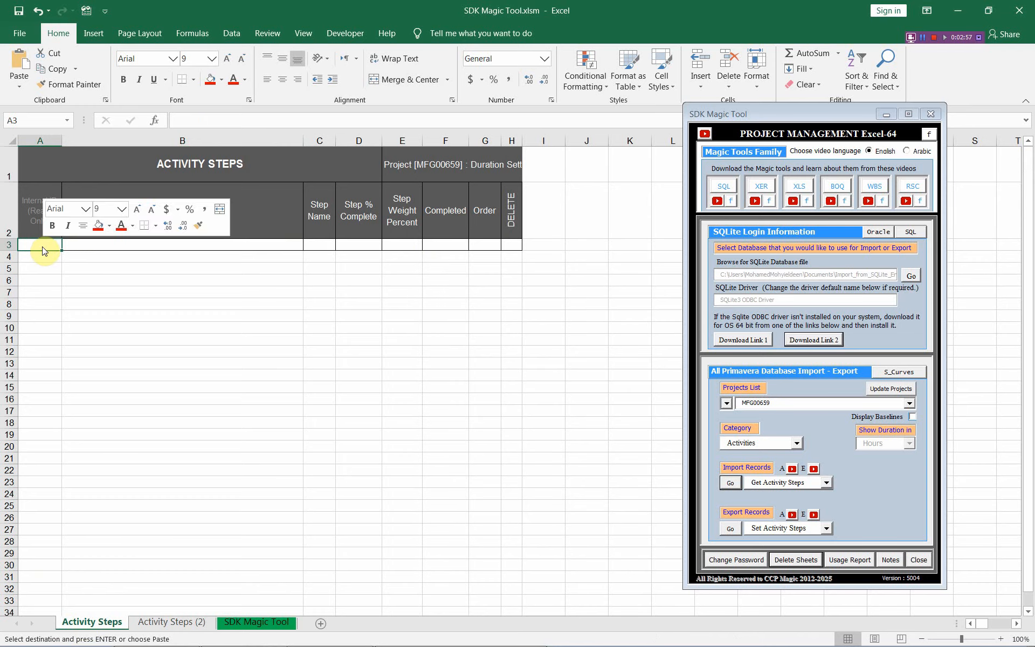
{"action": "left_click", "coordinate": [74, 310]}
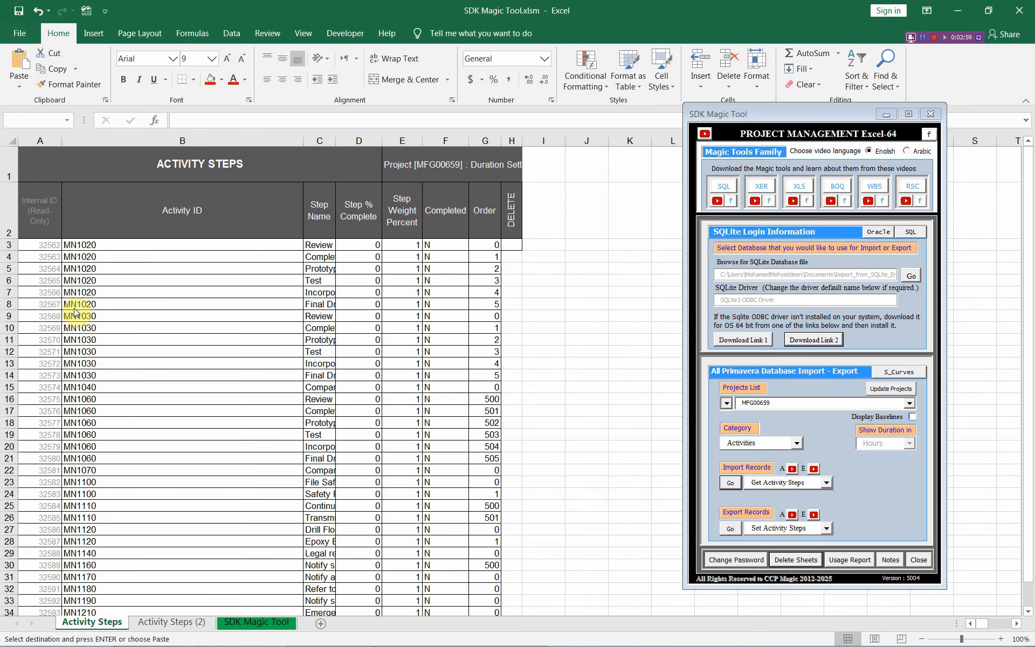
- Clear the Internal ID values in cells A3:A39 of the Activity Steps sheet
{"action": "left_click", "coordinate": [43, 247]}
{"action": "left_click_drag", "start_coordinate": [37, 303], "coordinate": [33, 575]}
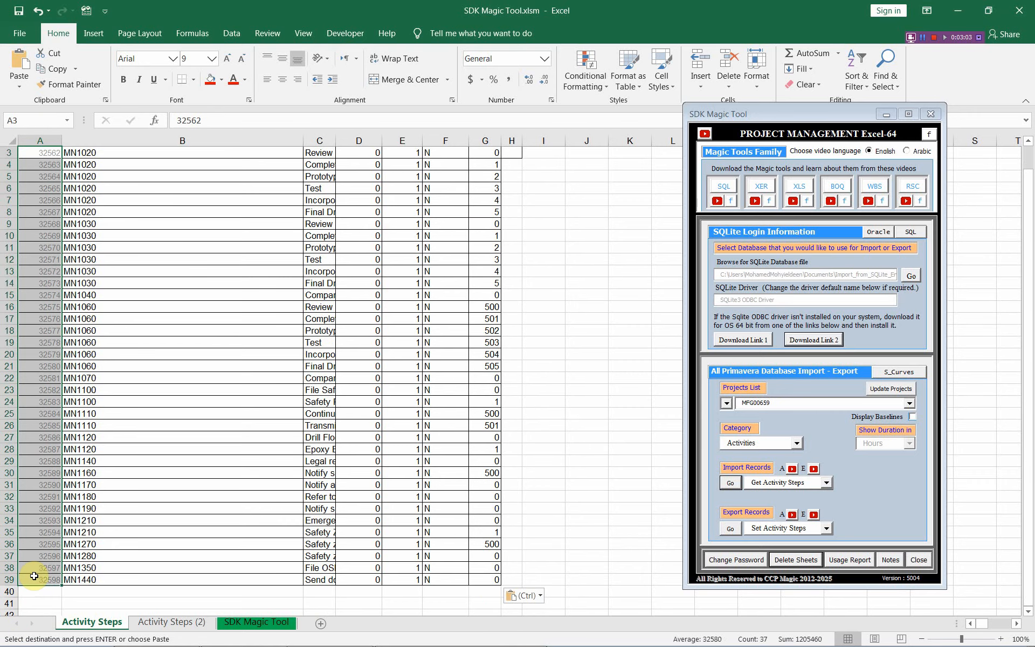
{"action": "key", "text": "Delete"}
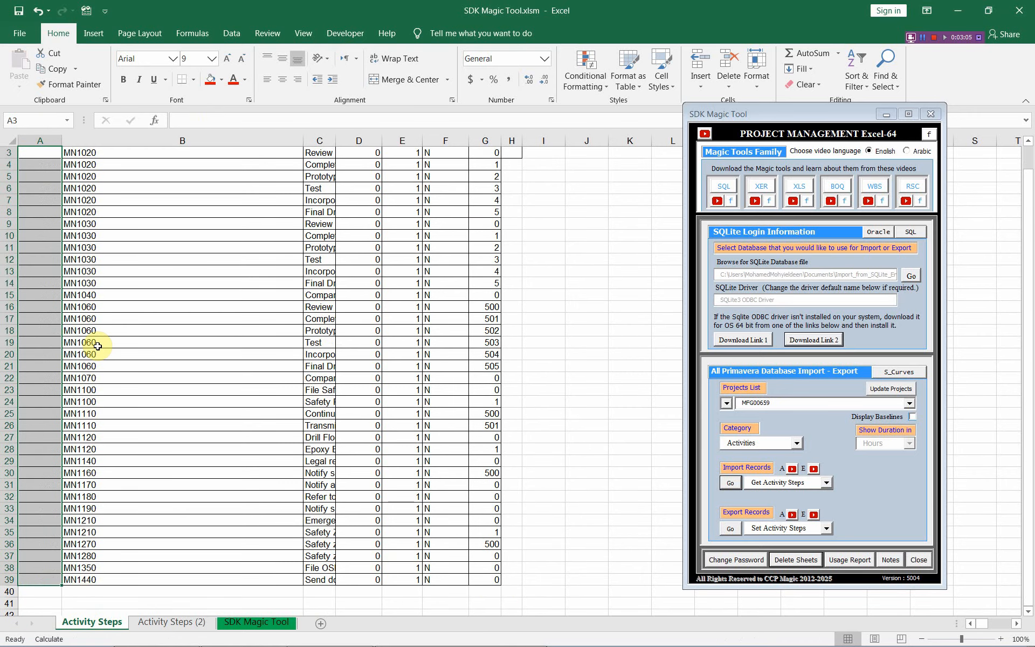
{"action": "scroll", "coordinate": [54, 245], "scroll_direction": "up", "scroll_amount": 1}
- Narrow the Activity ID column and widen the Step Name column to fit their contents, and review the first row's values
{"action": "left_click", "coordinate": [49, 245]}
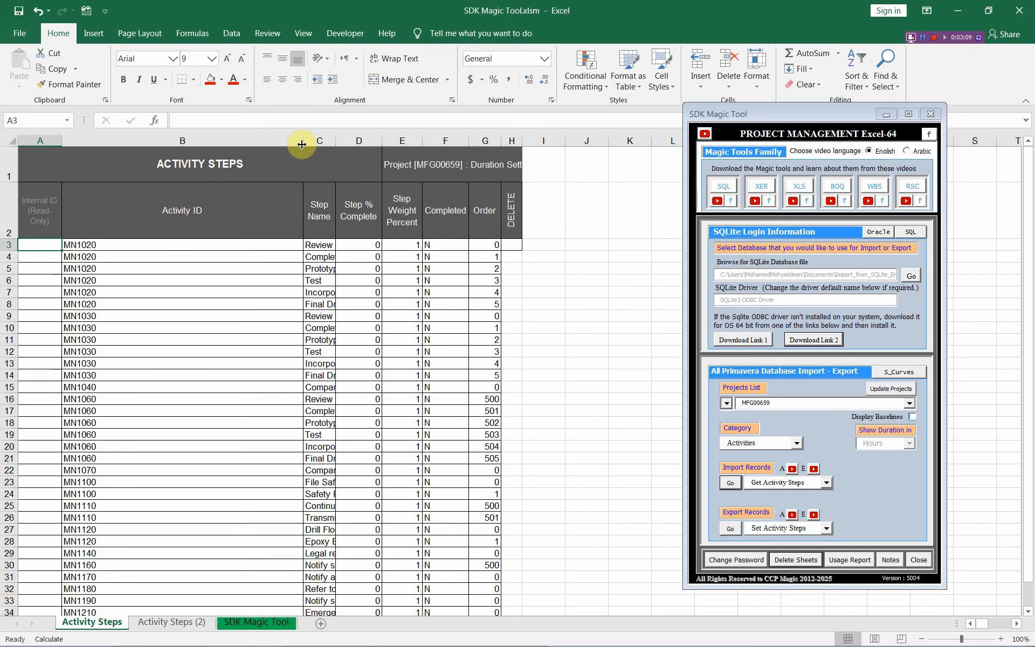
{"action": "mouse_move", "coordinate": [303, 141]}
{"action": "left_mouse_down"}
{"action": "mouse_move", "coordinate": [123, 141]}
{"action": "mouse_move", "coordinate": [299, 140]}
{"action": "left_mouse_up"}
{"action": "left_click", "coordinate": [95, 244]}
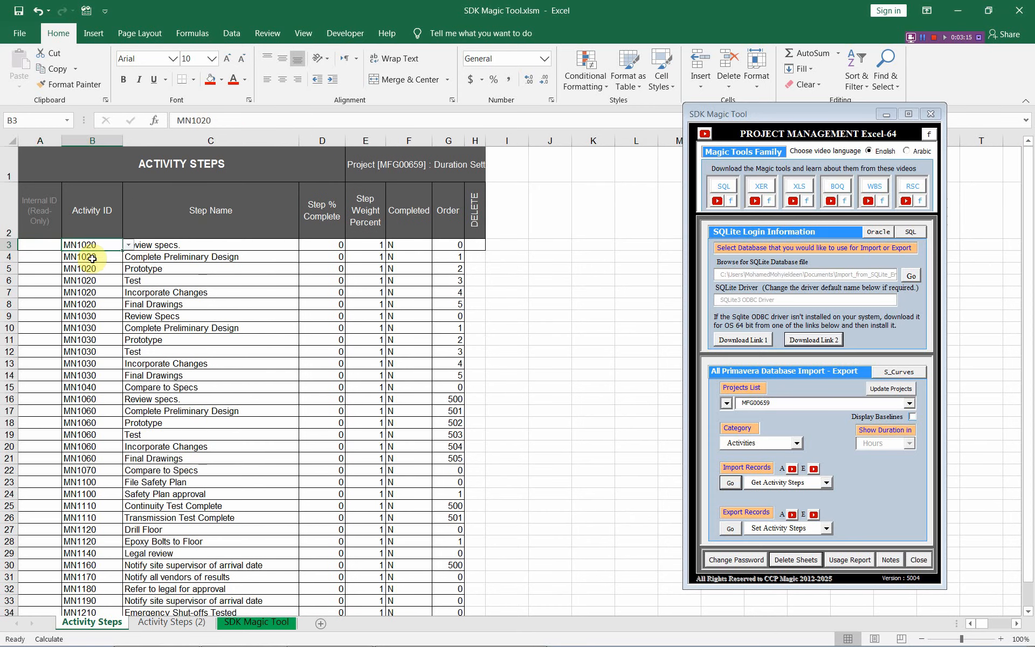
{"action": "left_click", "coordinate": [363, 245]}
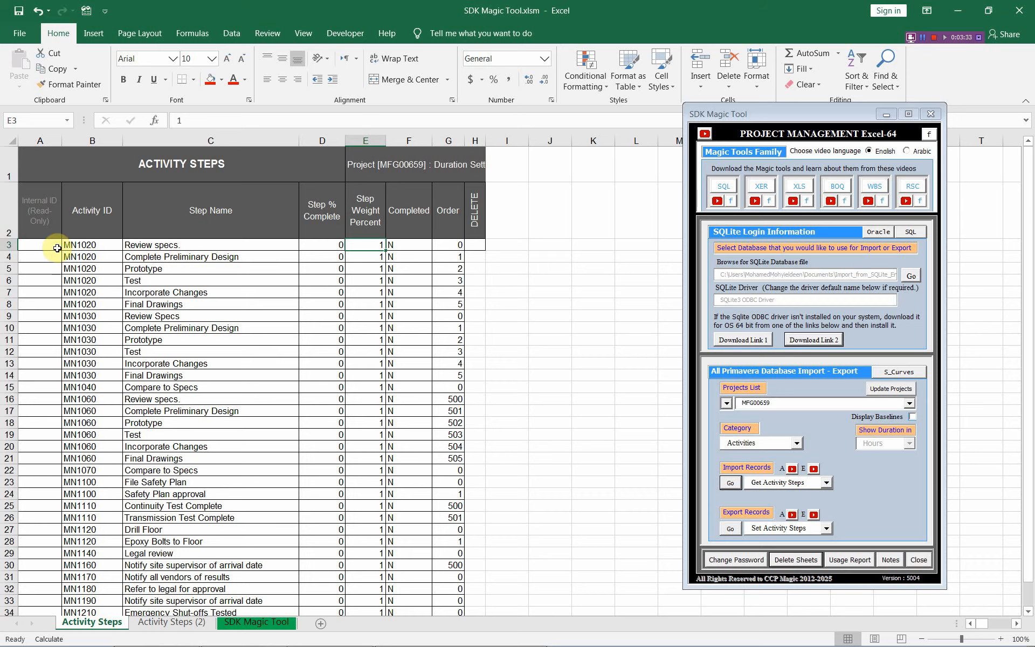
{"action": "left_click", "coordinate": [105, 244]}
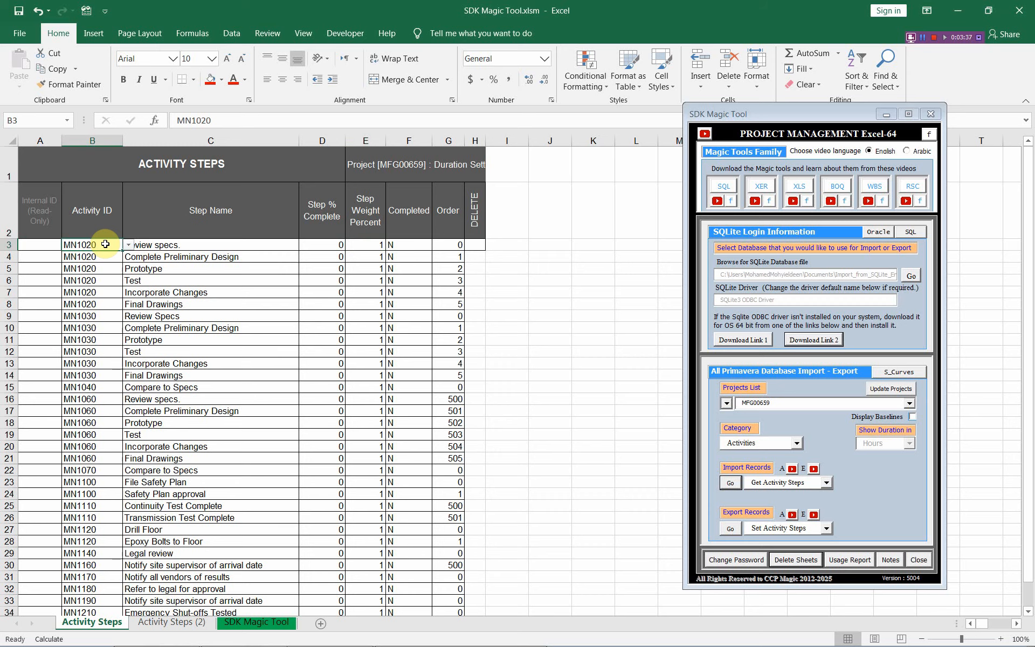
- Export the new rows to the database with Set Activity Steps, acknowledge the update, and re-import them with Get Activity Steps
{"action": "left_click", "coordinate": [732, 531]}
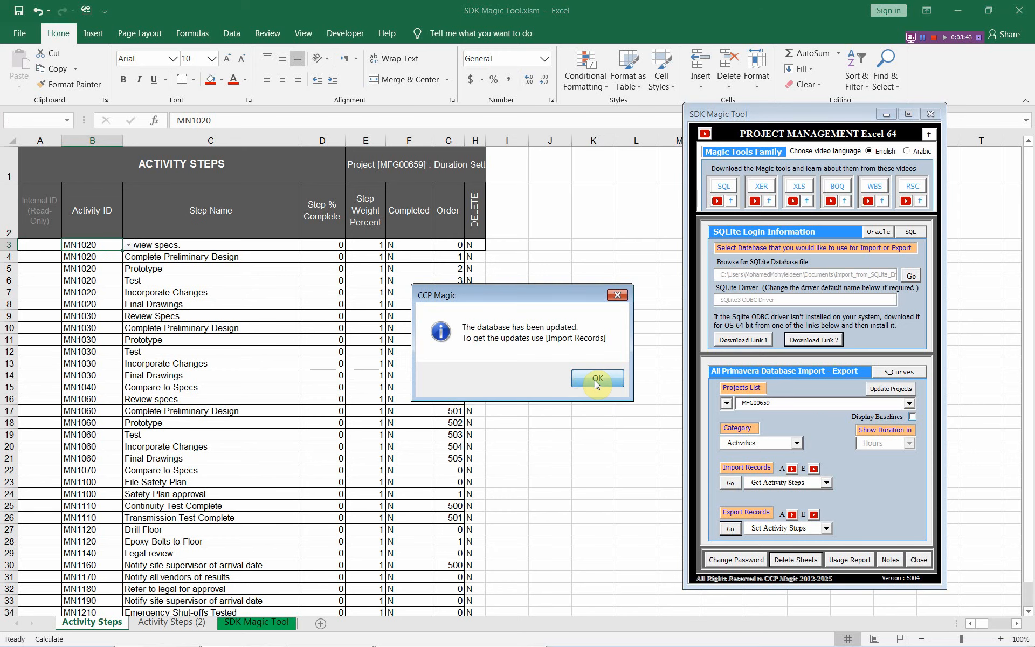
{"action": "left_click", "coordinate": [597, 380]}
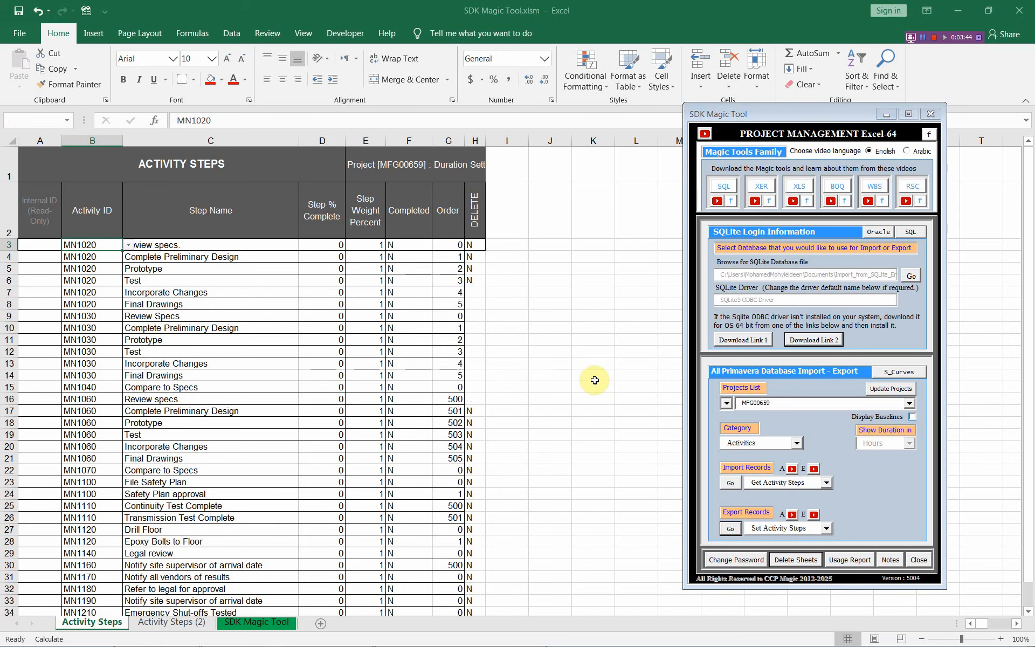
{"action": "left_click", "coordinate": [733, 485]}
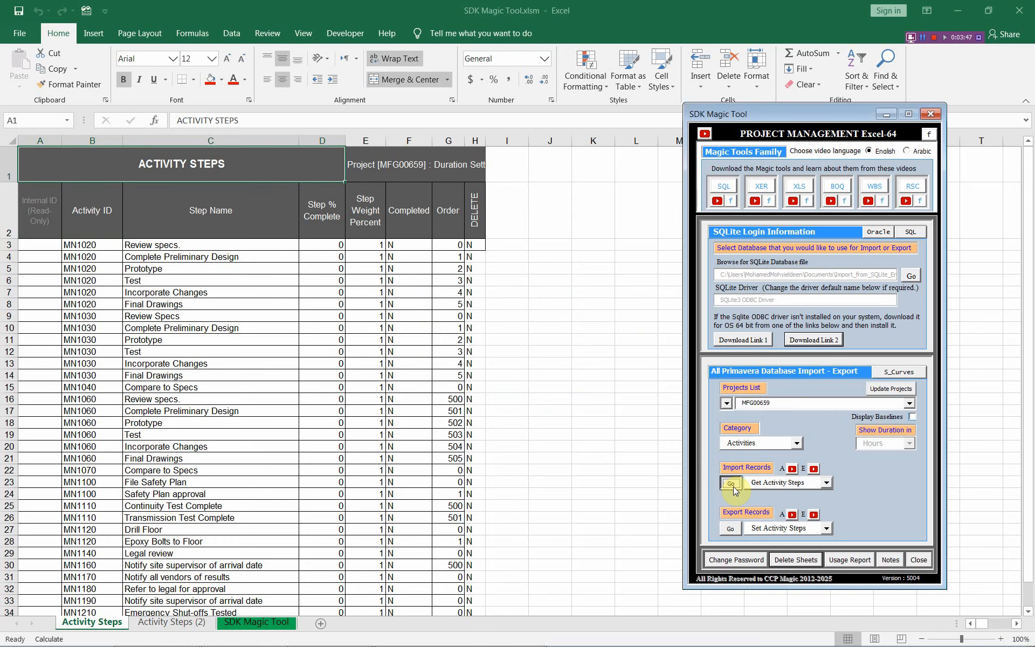
{"action": "left_click", "coordinate": [912, 538]}
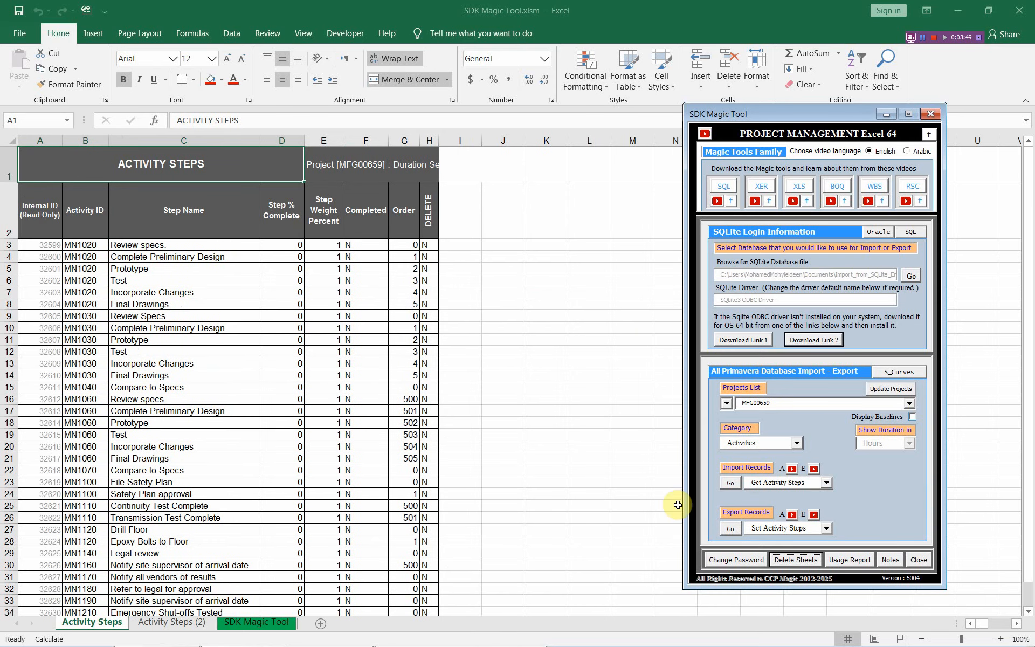
{"action": "left_click", "coordinate": [37, 245]}
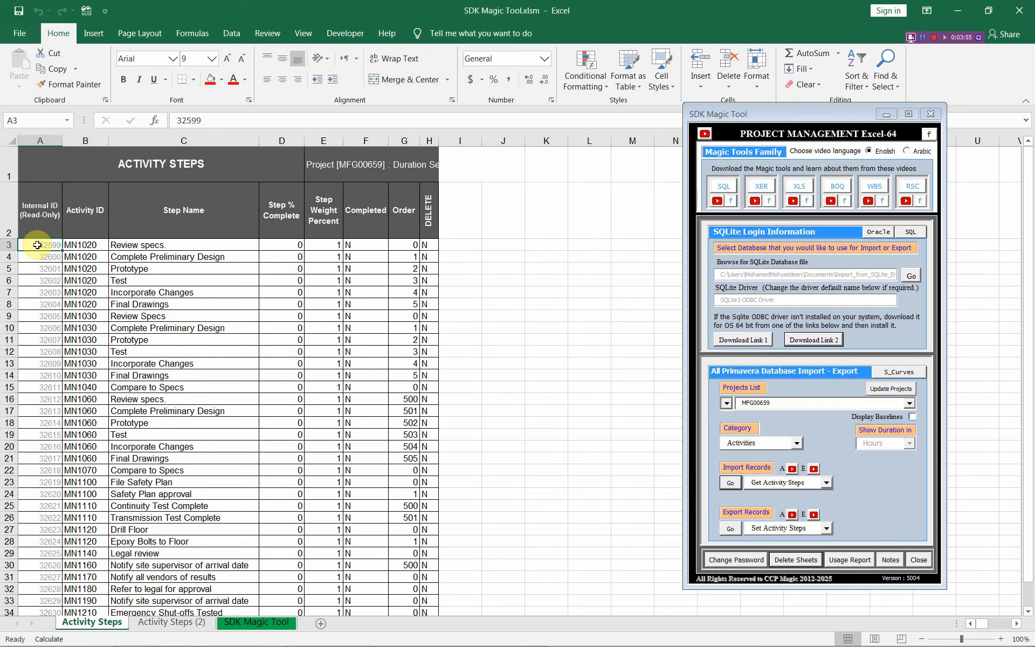
- Switch to Primavera P6, select activity MN1040, and refresh the project data
{"action": "key", "text": "alt+Tab"}
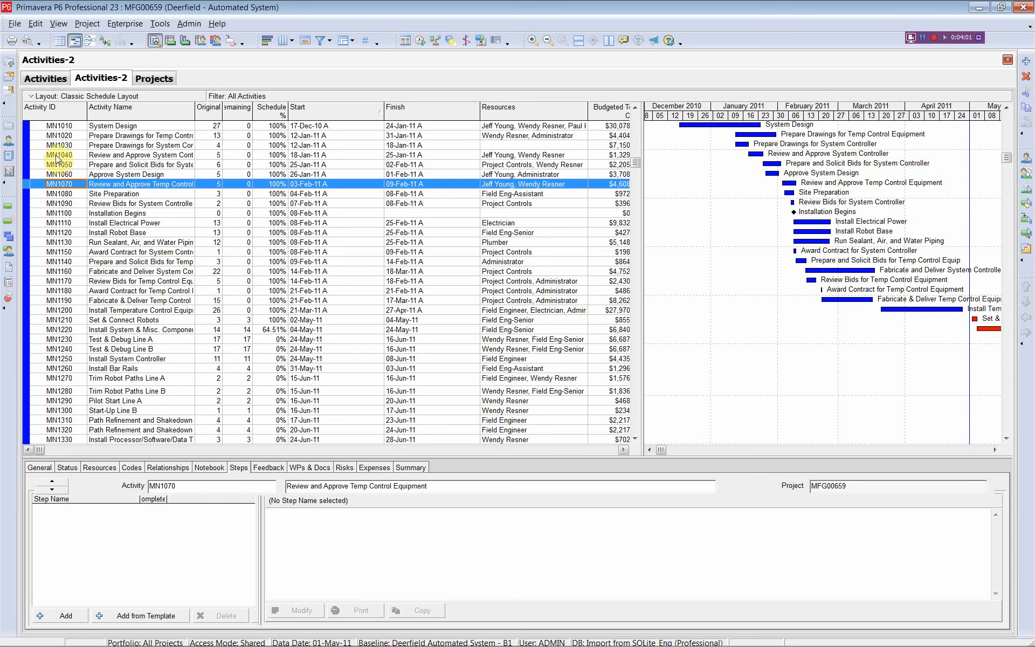
{"action": "left_click", "coordinate": [56, 156]}
{"action": "scroll", "coordinate": [56, 158], "scroll_direction": "up", "scroll_amount": 1}
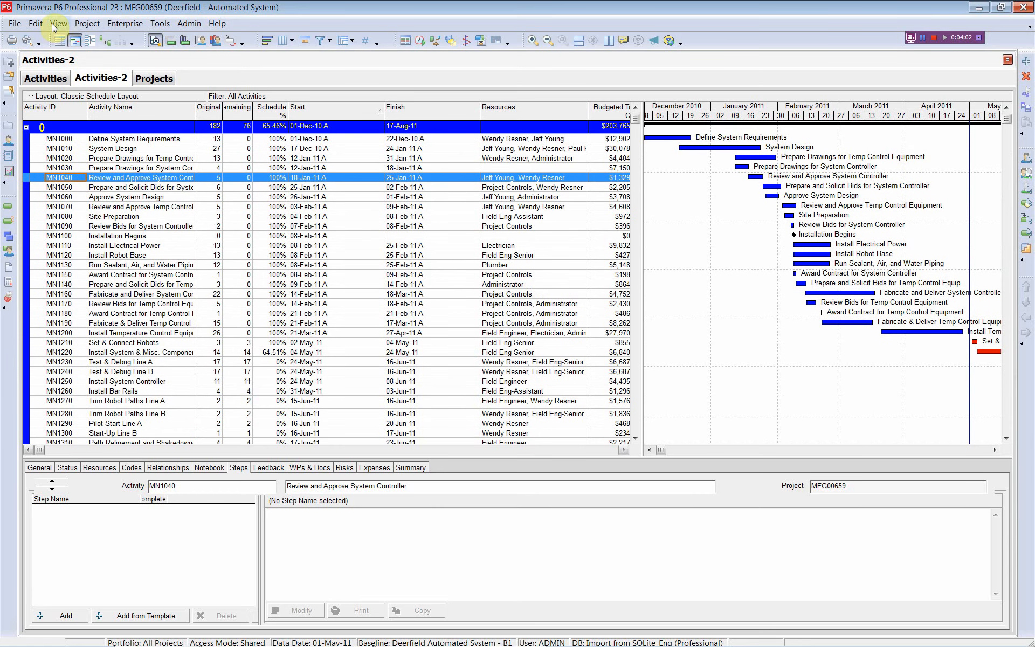
{"action": "left_click", "coordinate": [15, 25]}
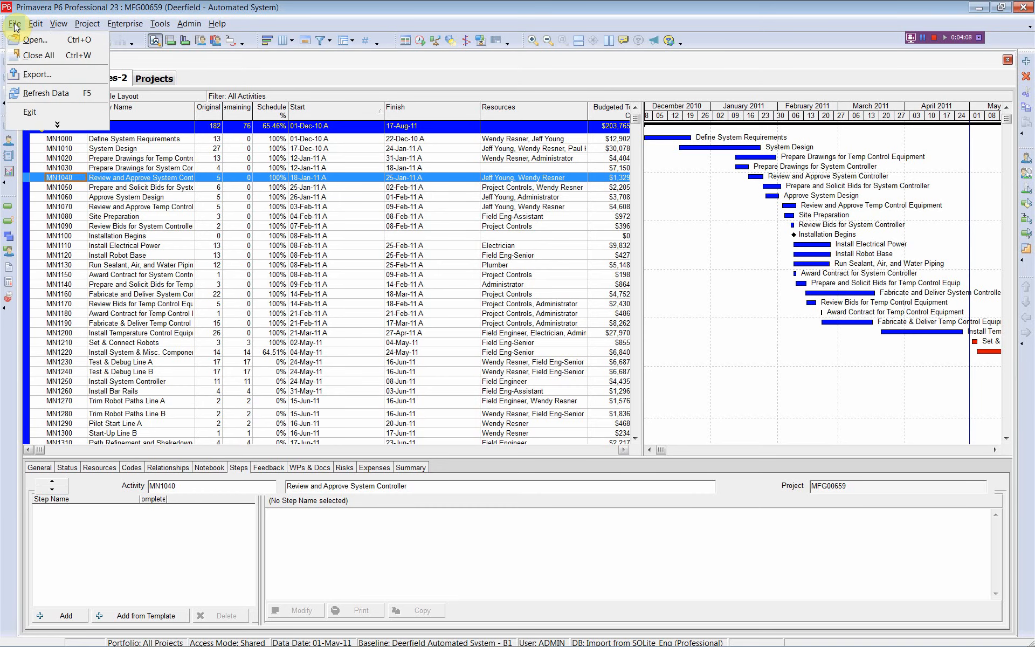
{"action": "left_click", "coordinate": [36, 94]}
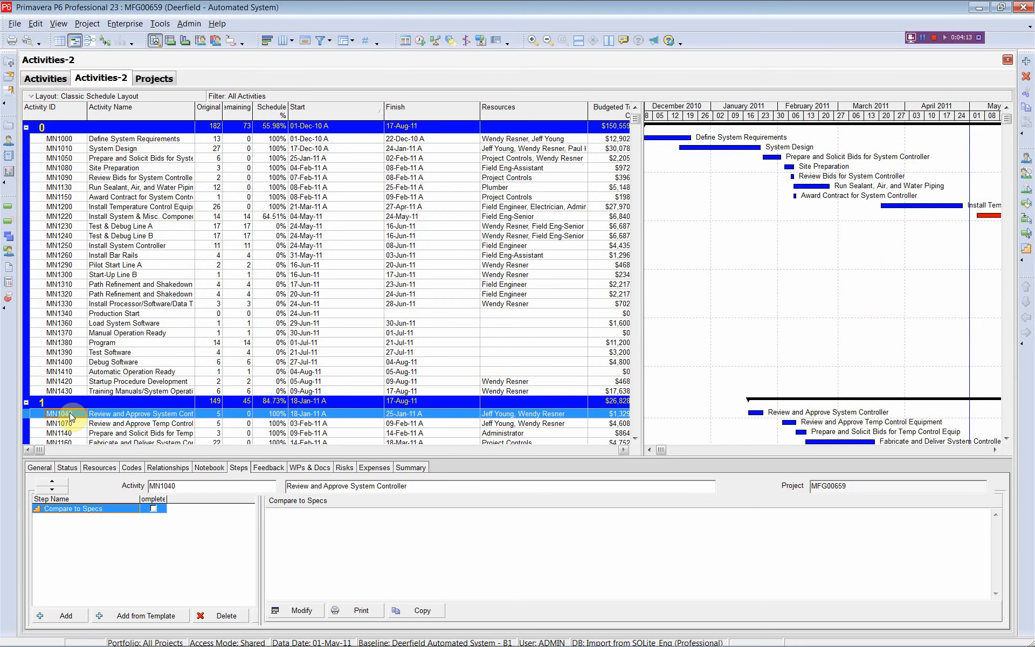
- Check the steps of each activity from MN1070 down to MN1060 in the last group, and return to the Activity Steps sheet in Excel
{"action": "left_click", "coordinate": [80, 424]}
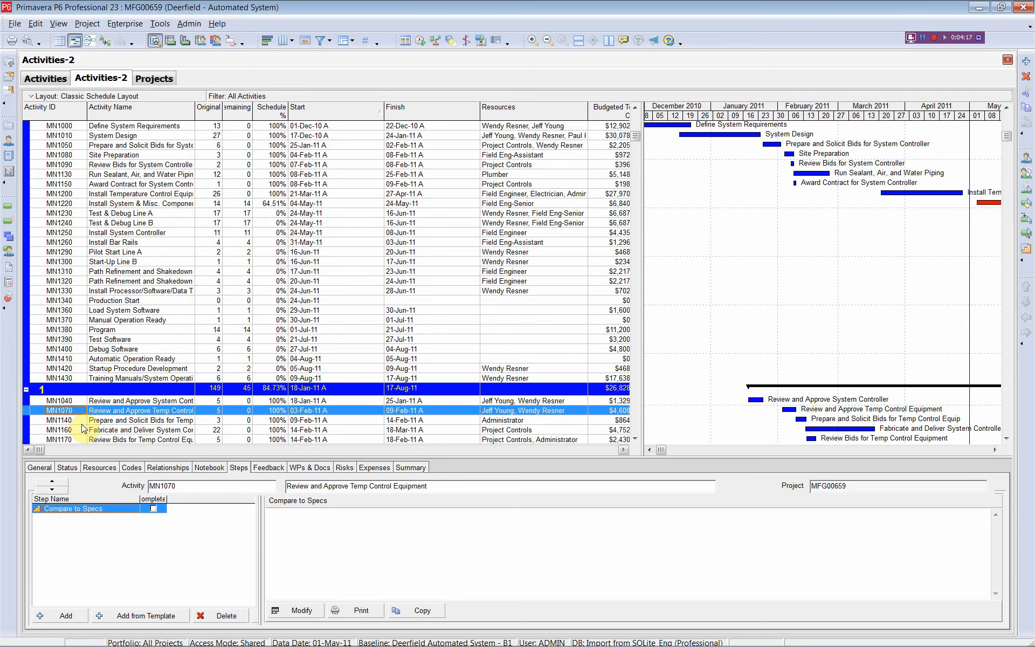
{"action": "key", "text": "Down"}
{"action": "key", "text": "Down"}
{"action": "key", "text": "Down"}
{"action": "key", "text": "Down"}
{"action": "key", "text": "Down"}
{"action": "key", "text": "Down"}
{"action": "key", "text": "Down"}
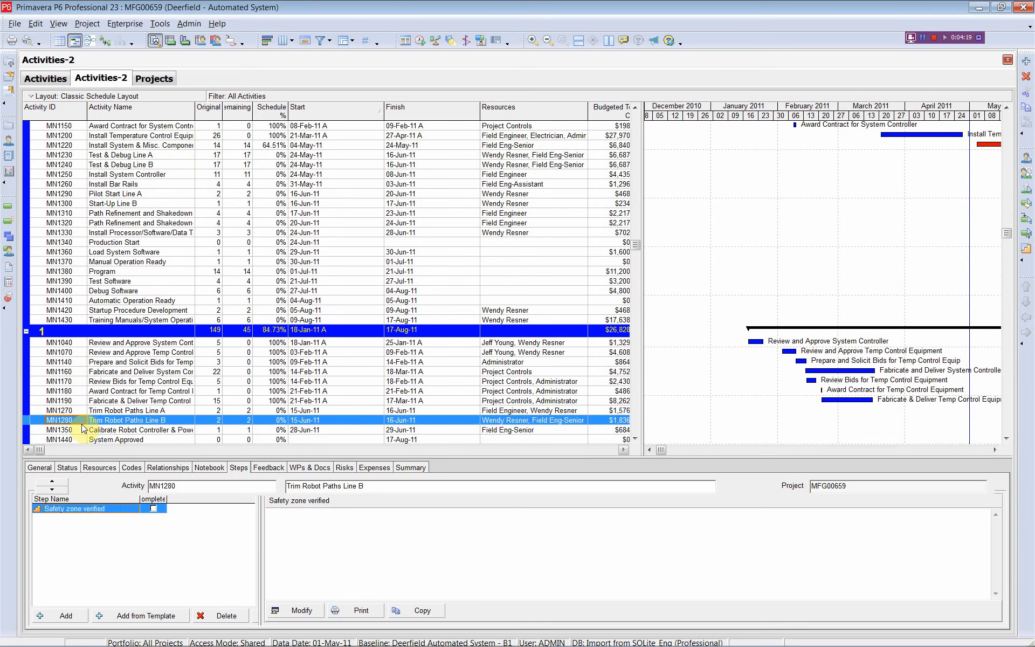
{"action": "key", "text": "Down"}
{"action": "key", "text": "Down"}
{"action": "key", "text": "Down"}
{"action": "key", "text": "Down"}
{"action": "key", "text": "Down"}
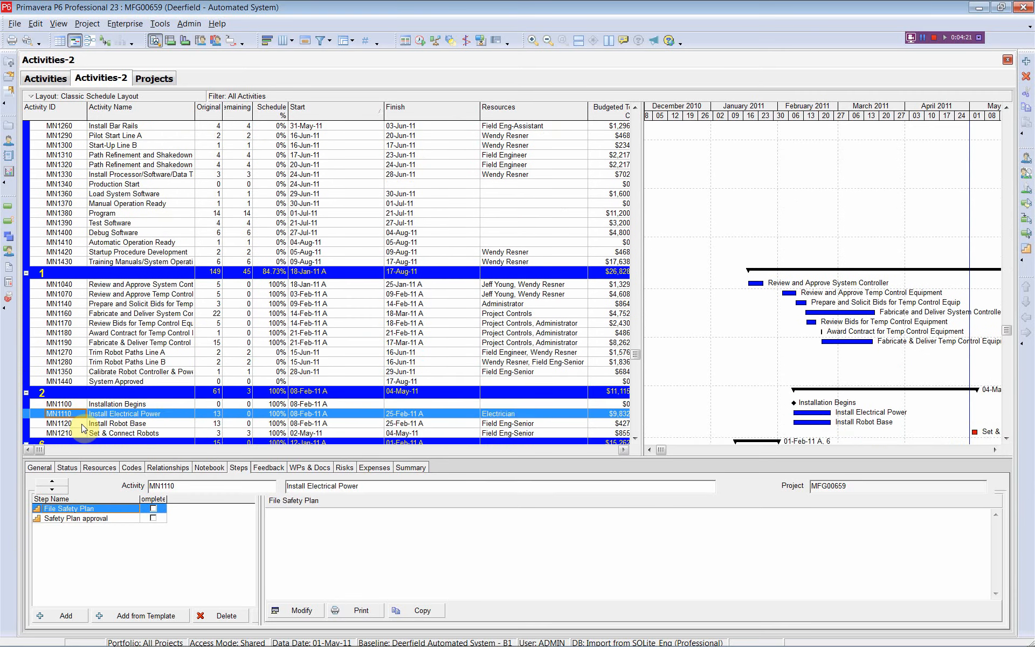
{"action": "key", "text": "Down"}
{"action": "key", "text": "Down"}
{"action": "key", "text": "Down"}
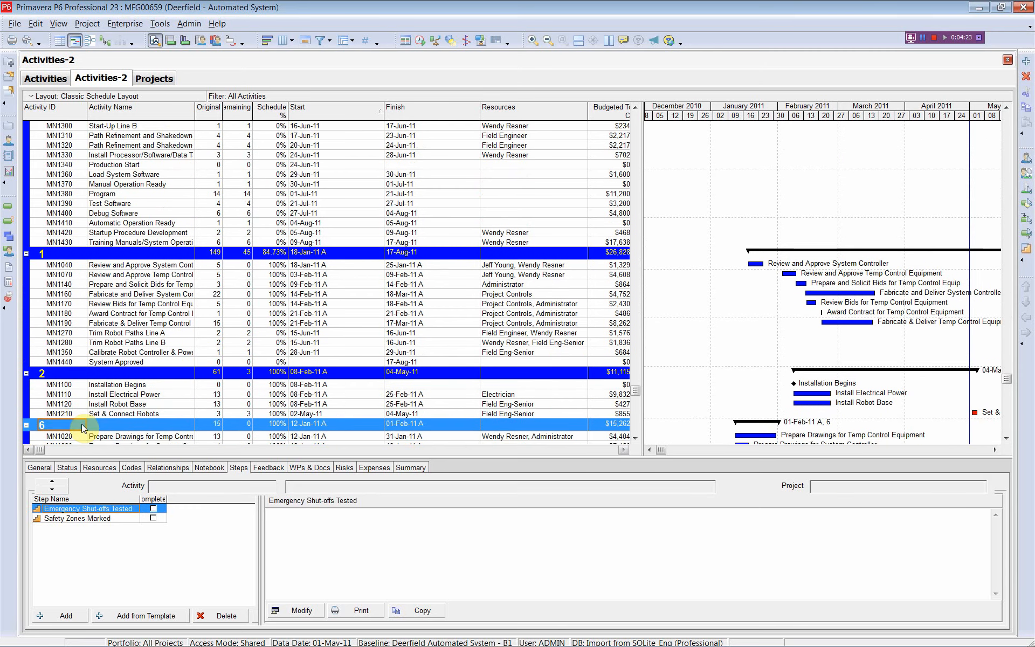
{"action": "key", "text": "Down"}
{"action": "key", "text": "Down"}
{"action": "key", "text": "Down"}
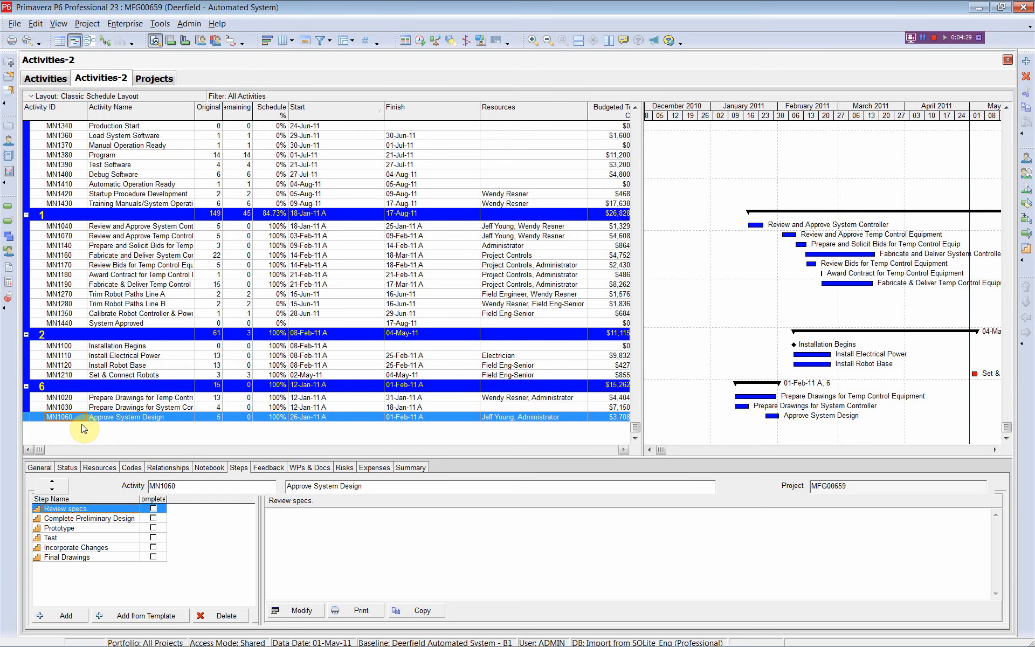
{"action": "scroll", "coordinate": [83, 429], "scroll_direction": "up", "scroll_amount": 1}
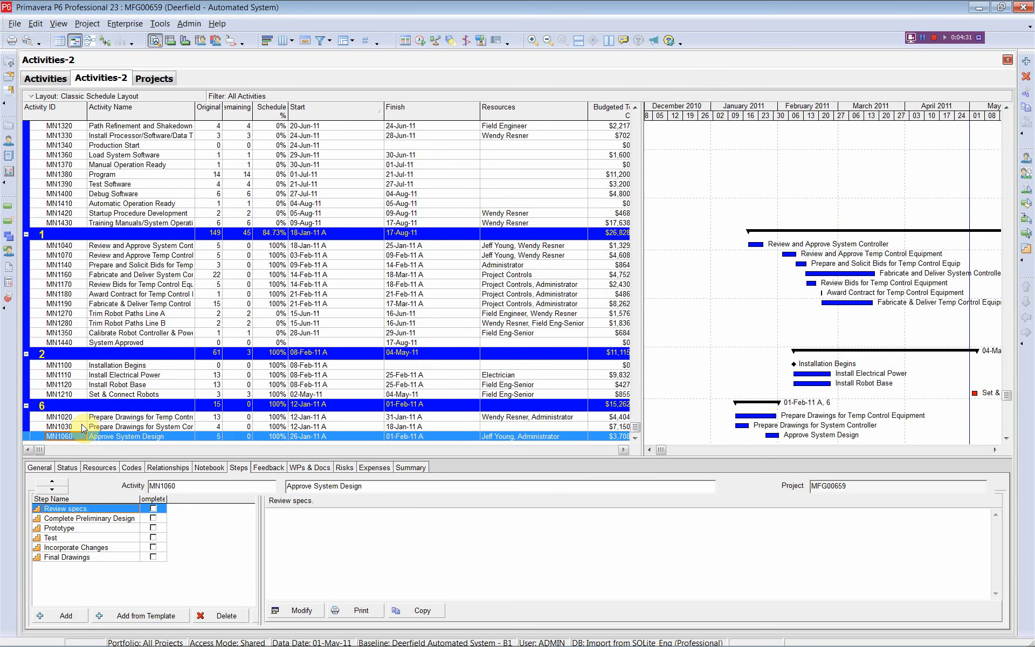
{"action": "key", "text": "alt+Tab"}
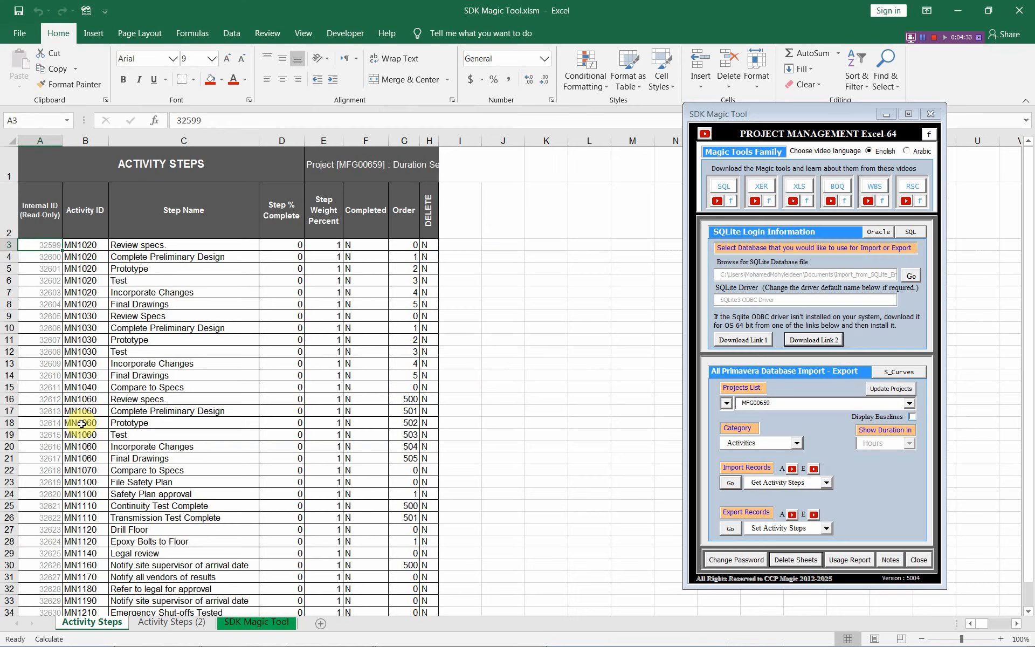
{"action": "mouse_move", "coordinate": [5, 643]}
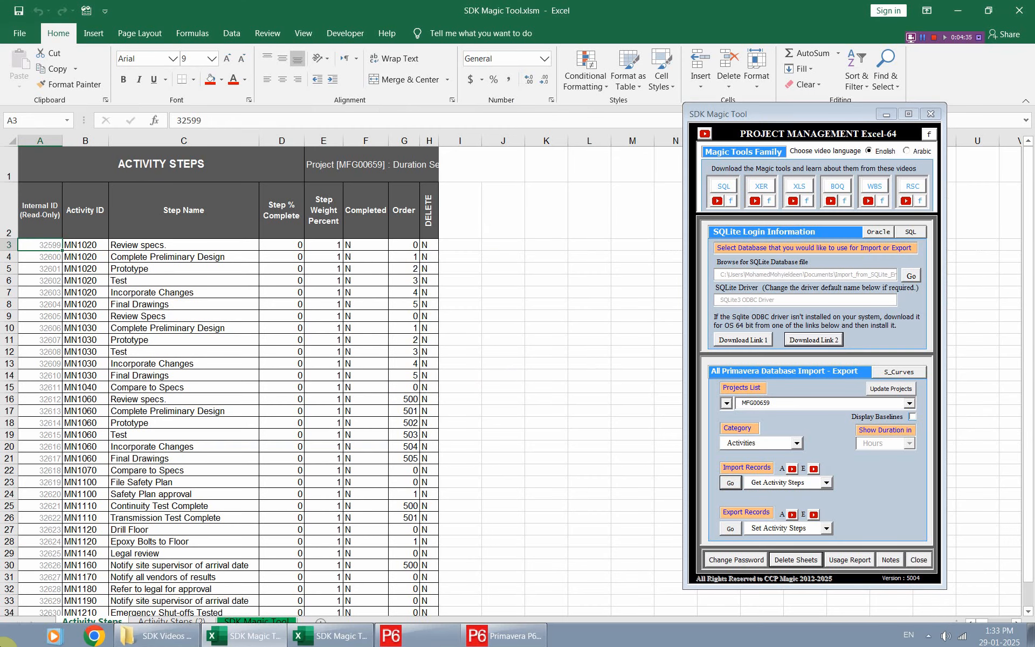